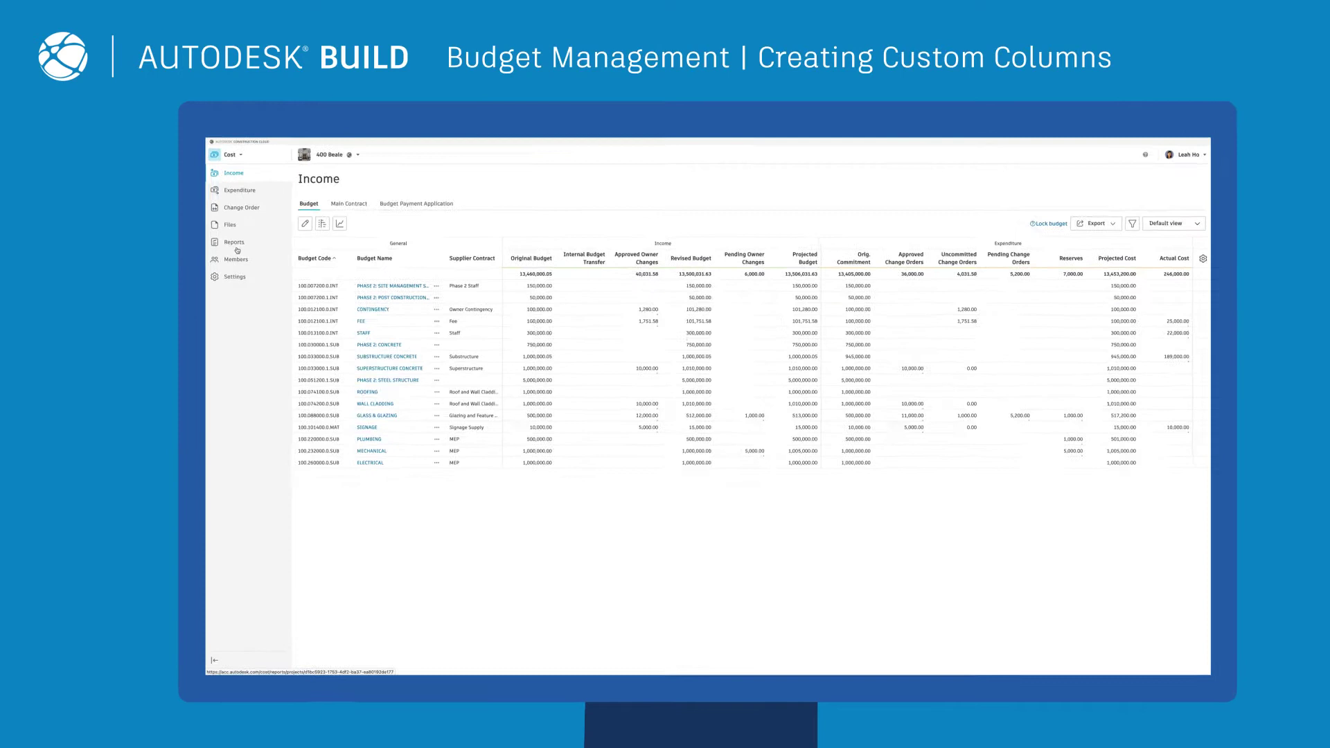
Step: Create a new custom Income budget column named CO's relative to budget in project settings
left_click(220, 358)
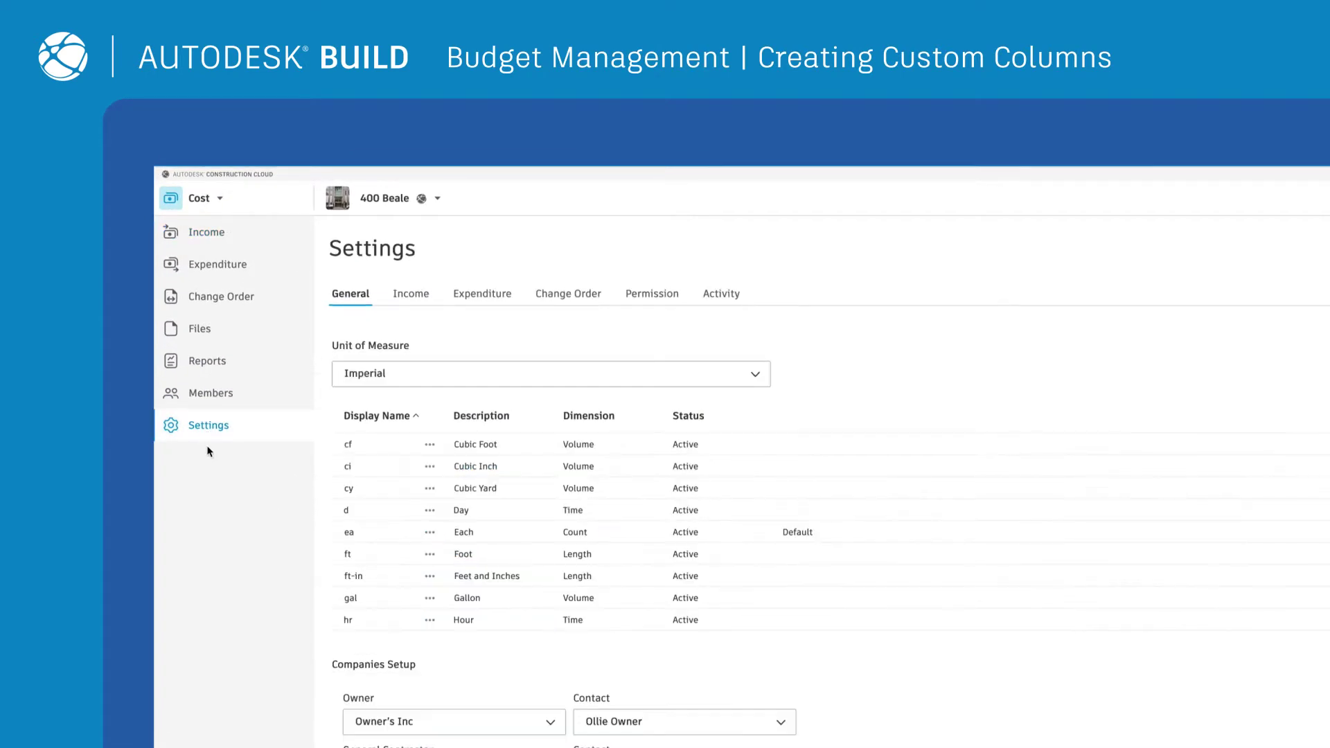
left_click(410, 298)
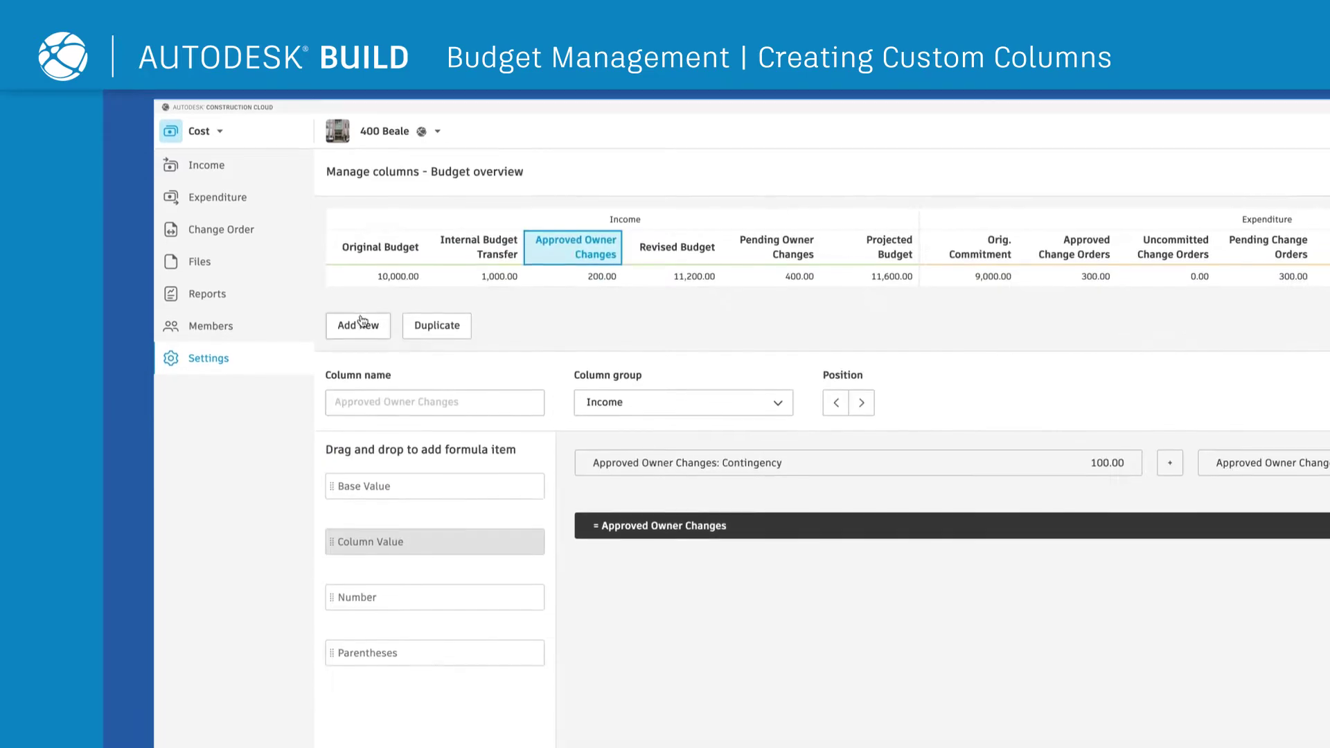
left_click(361, 323)
double_click(374, 401)
type("CO's relative to budget")
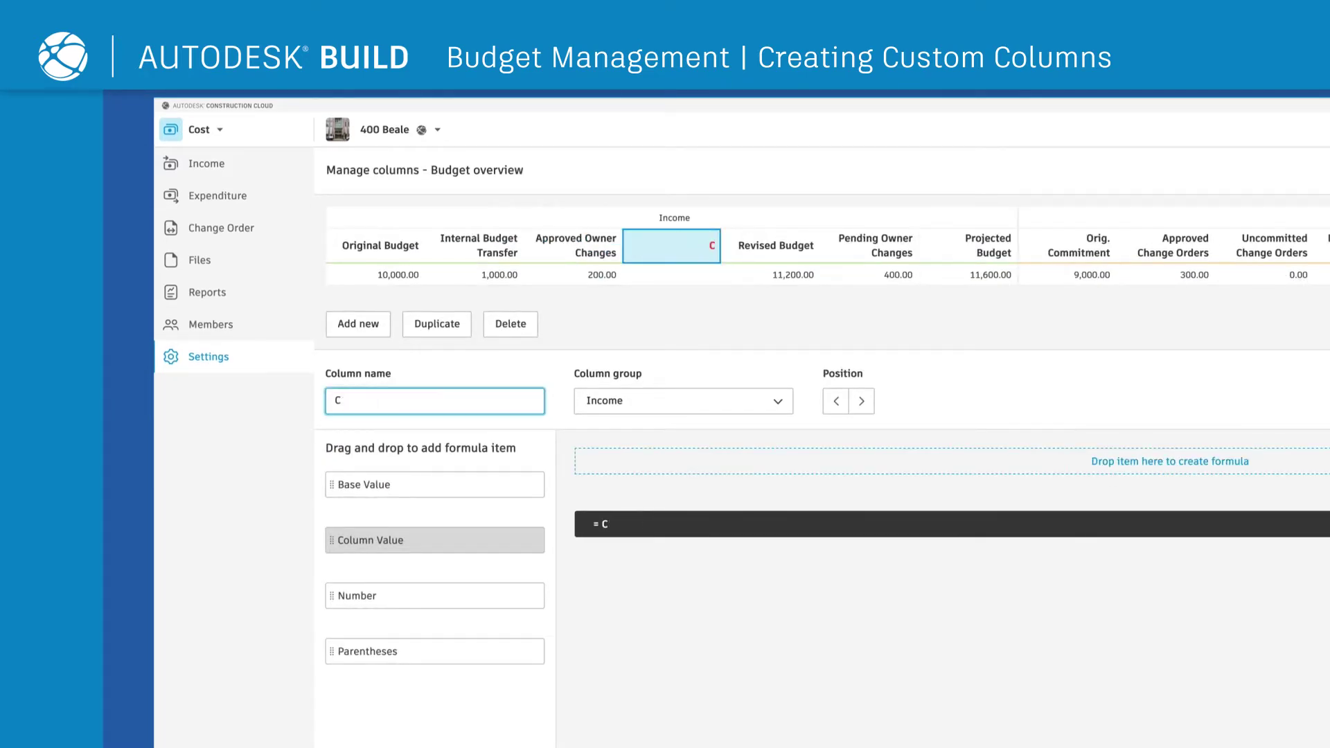
Step: Make the column sum Original Budget and Approved Owner Changes, and place it after Projected Budget
left_click(374, 540)
left_click(1196, 352)
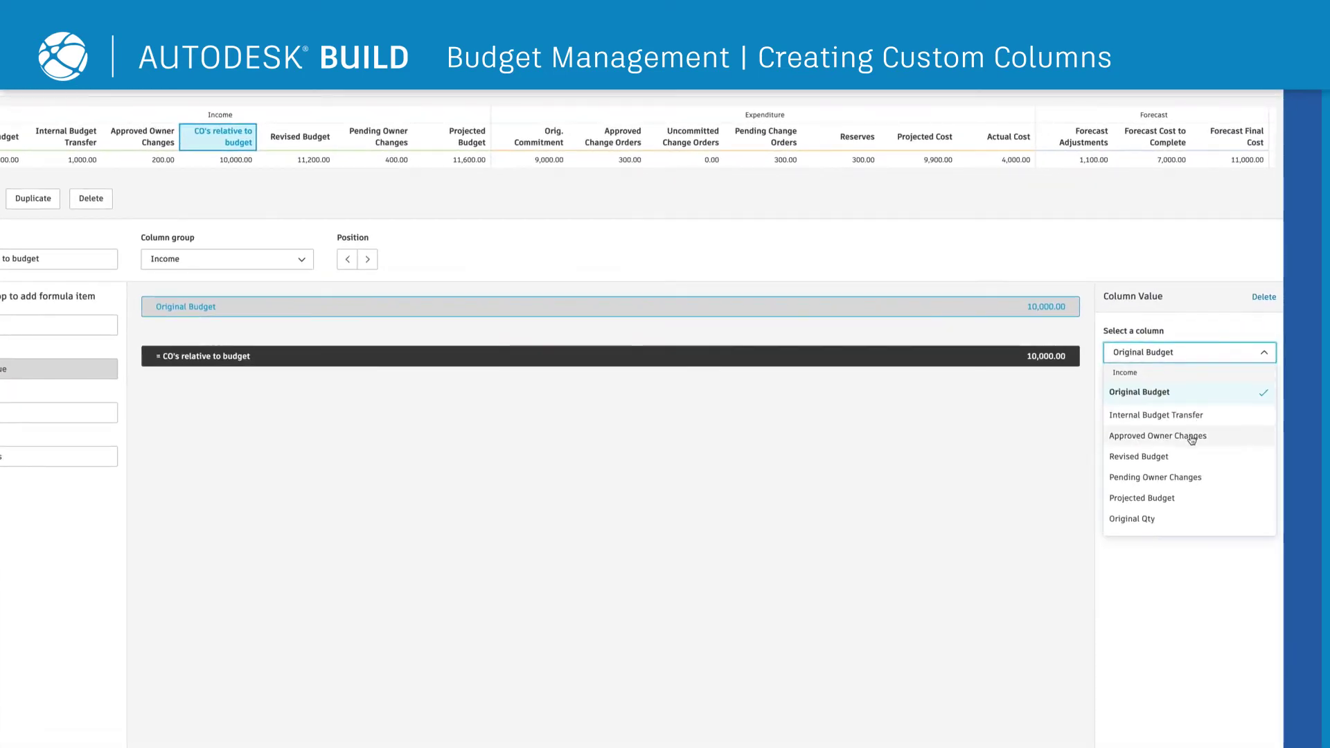
left_click(1157, 436)
left_click_drag(74, 325, 347, 321)
left_click(444, 261)
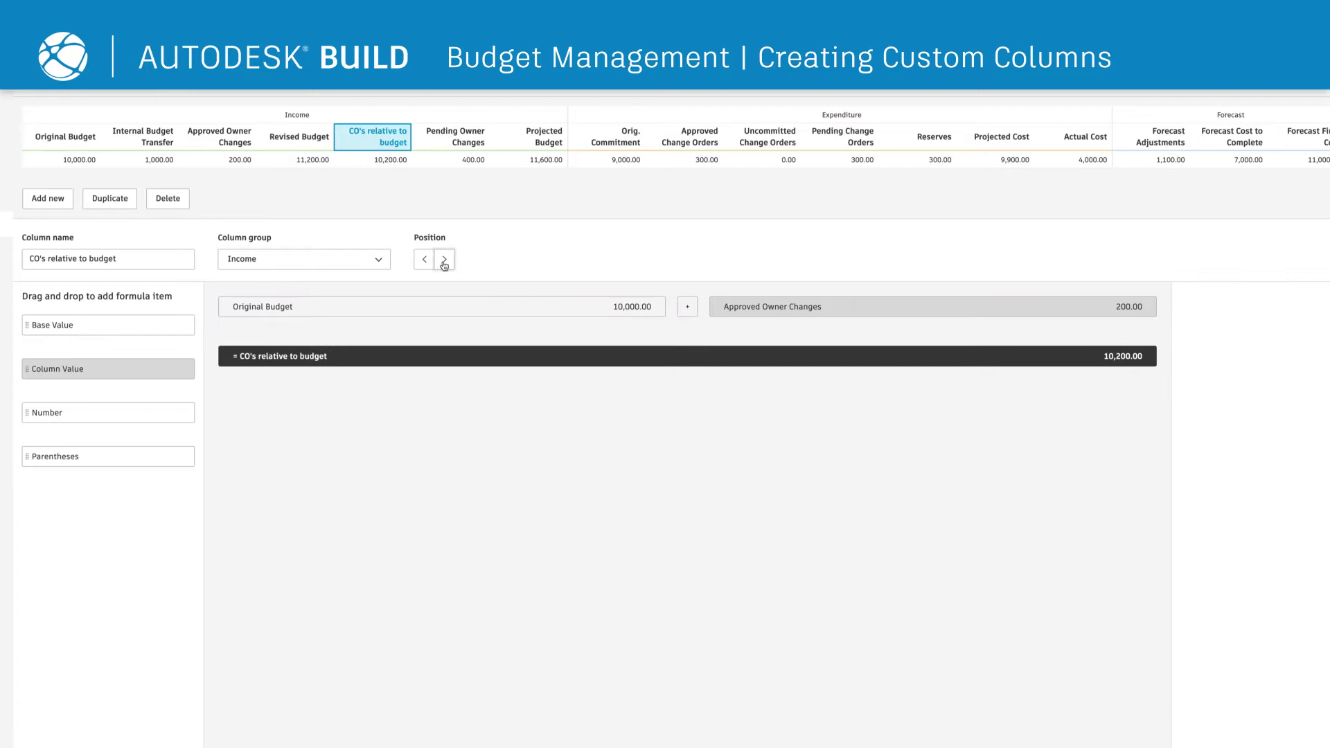
left_click(443, 260)
left_click(444, 261)
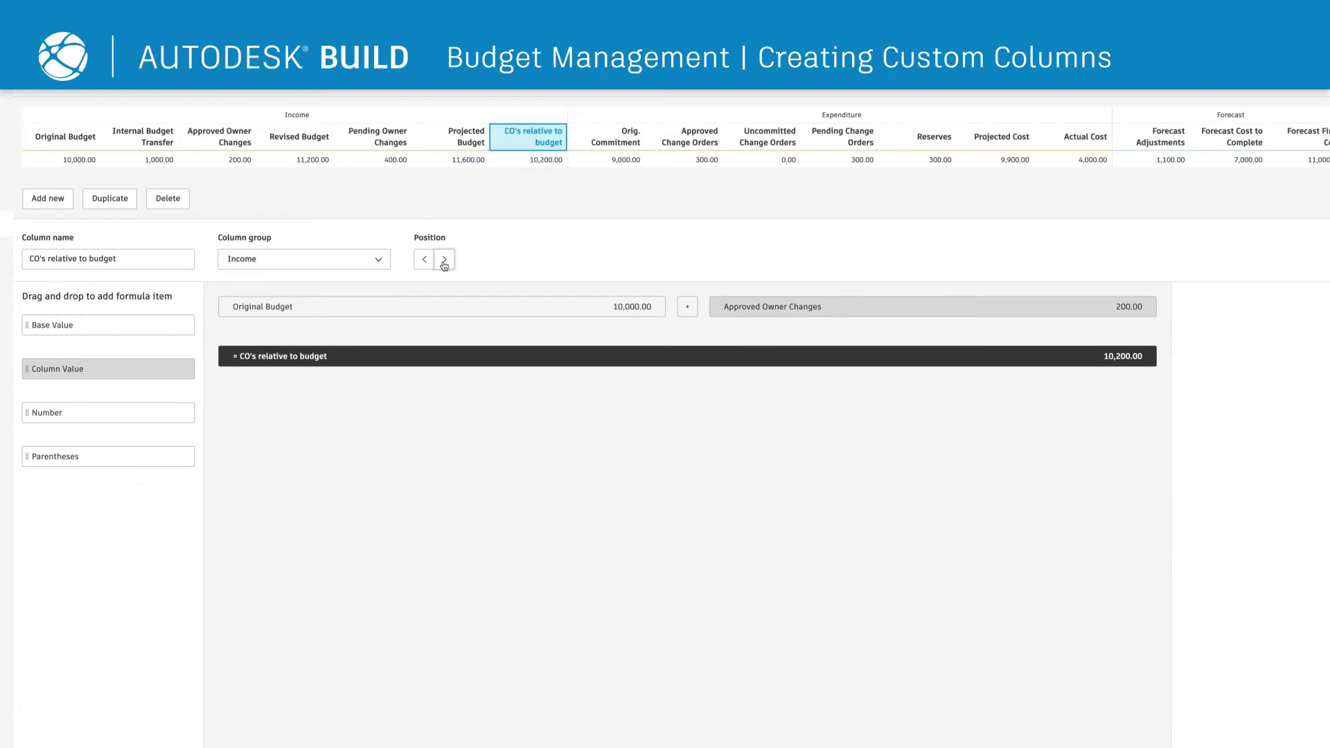
left_click(444, 261)
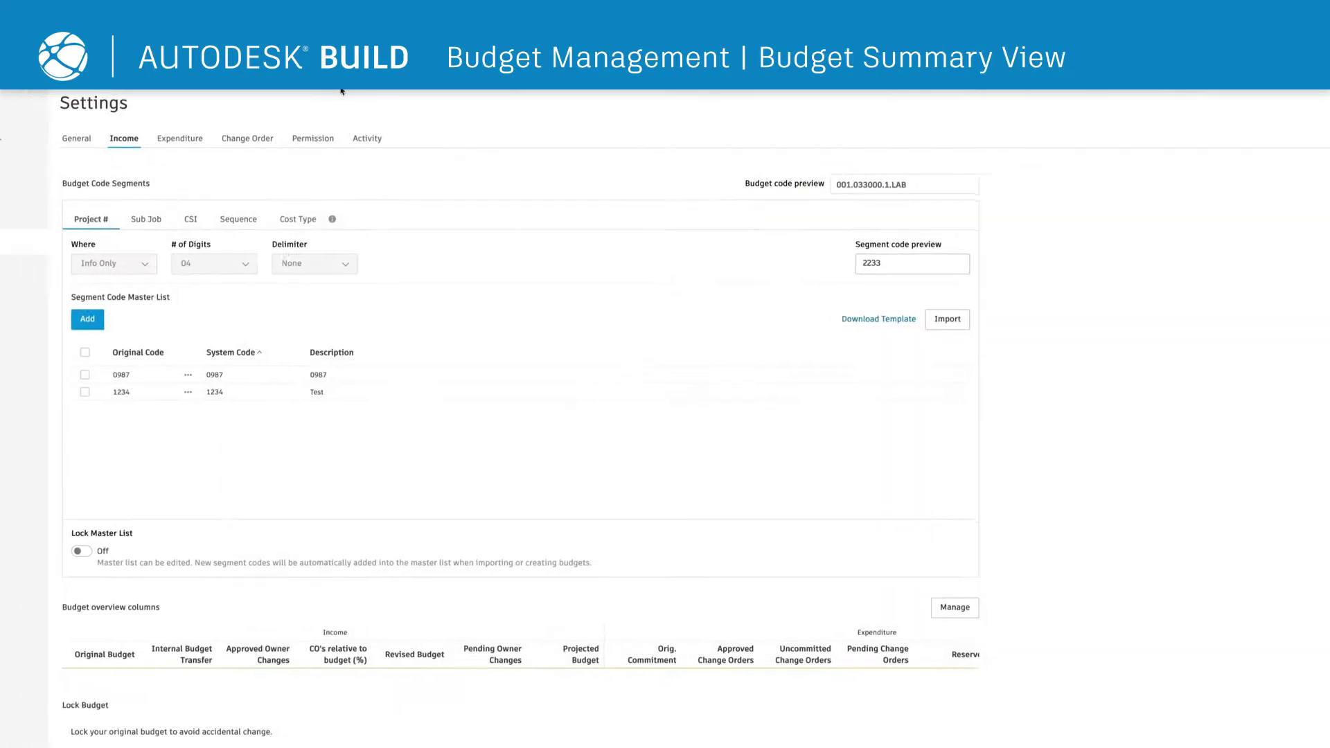
Step: Back on the Income budget table, review the Glass & Glazing line details, including 4,166.67
left_click(178, 200)
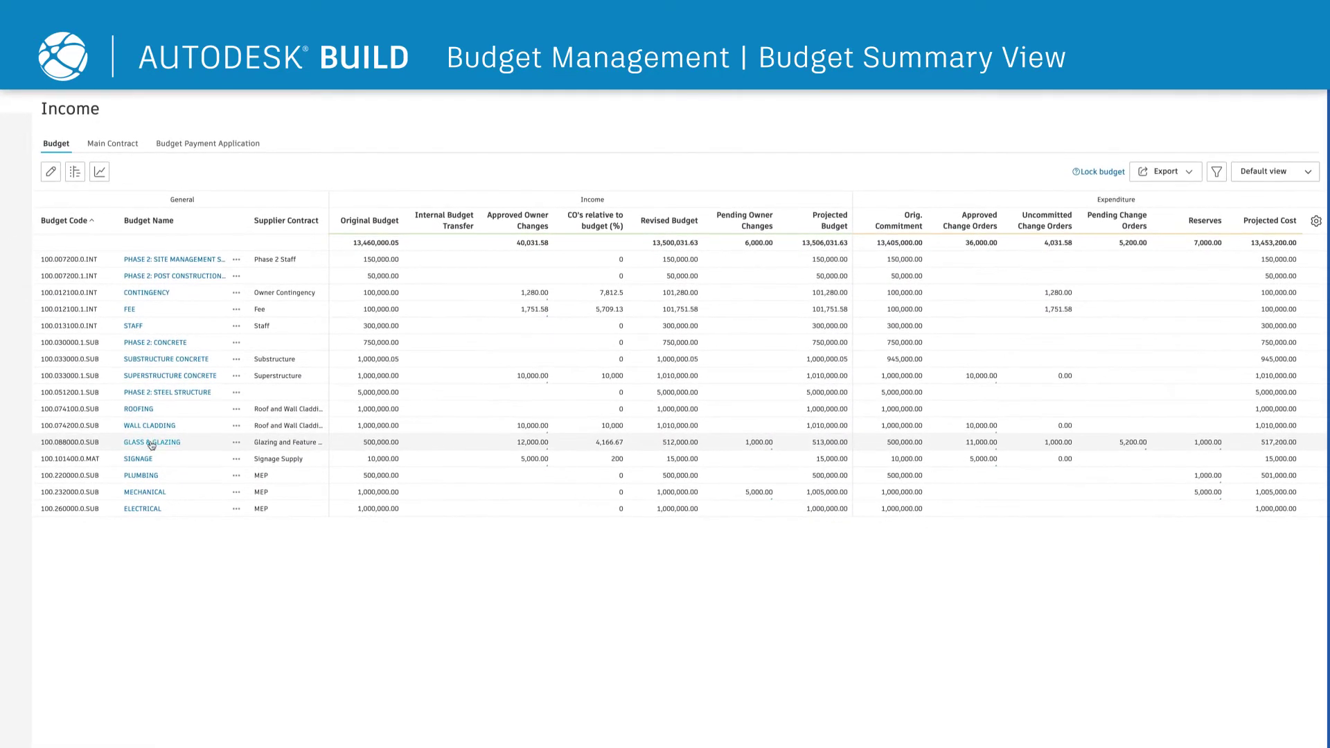
left_click(151, 443)
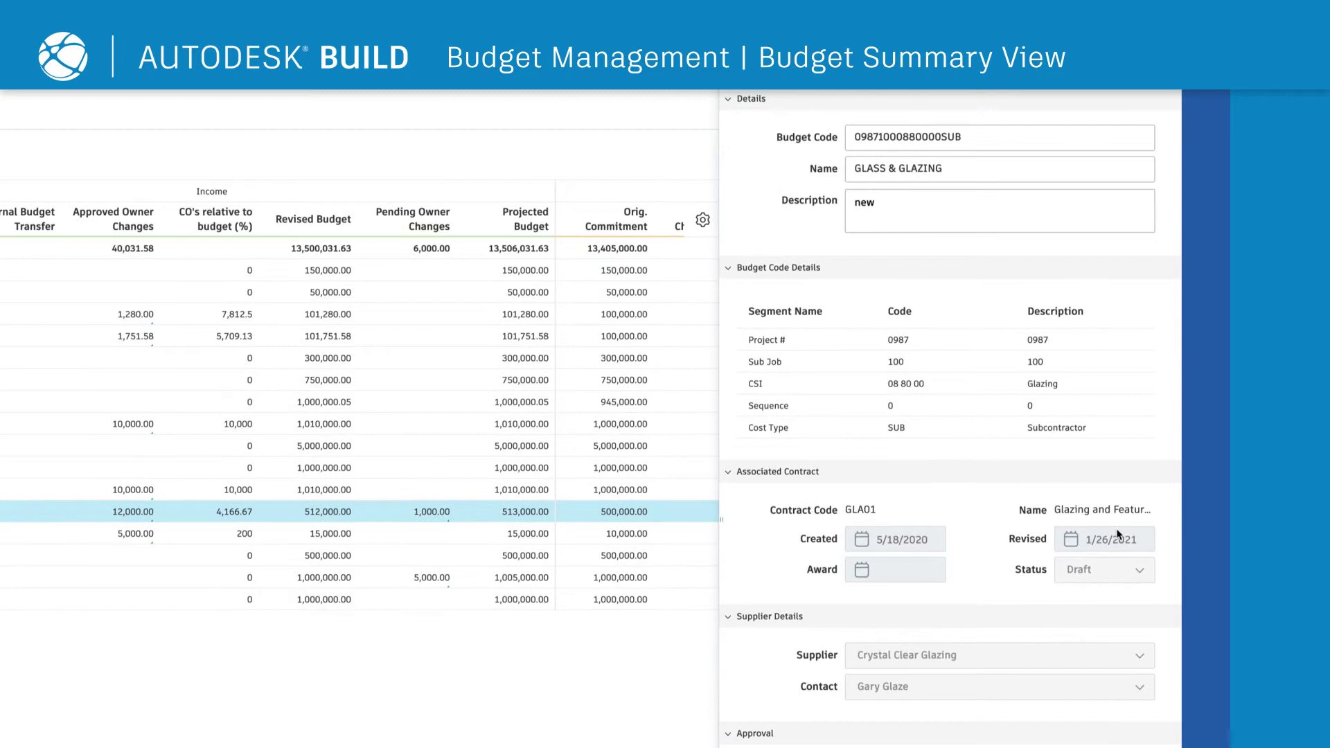
scroll(1116, 534, "down", 3)
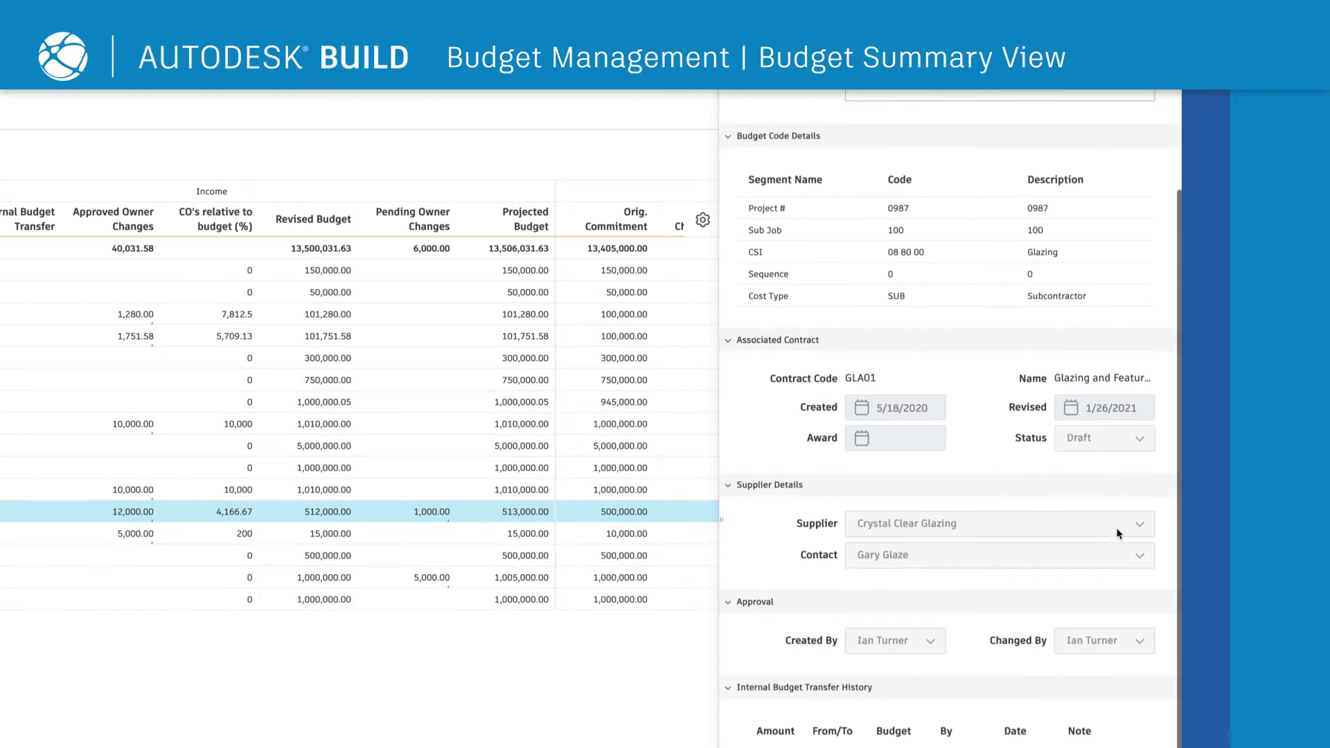
scroll(1118, 533, "down", 4)
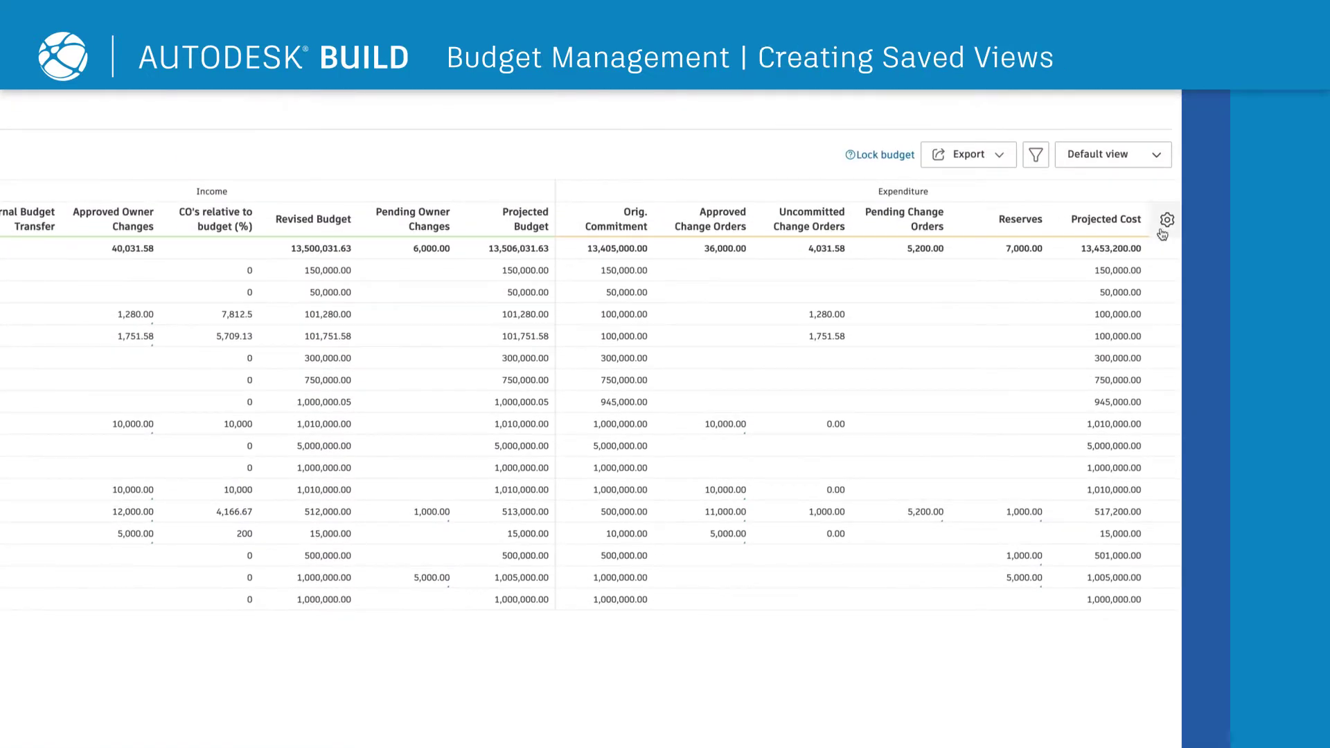
Step: Hide the Internal Budget Transfer, CO's relative to budget (%) and Revised Budget columns
left_click(1167, 222)
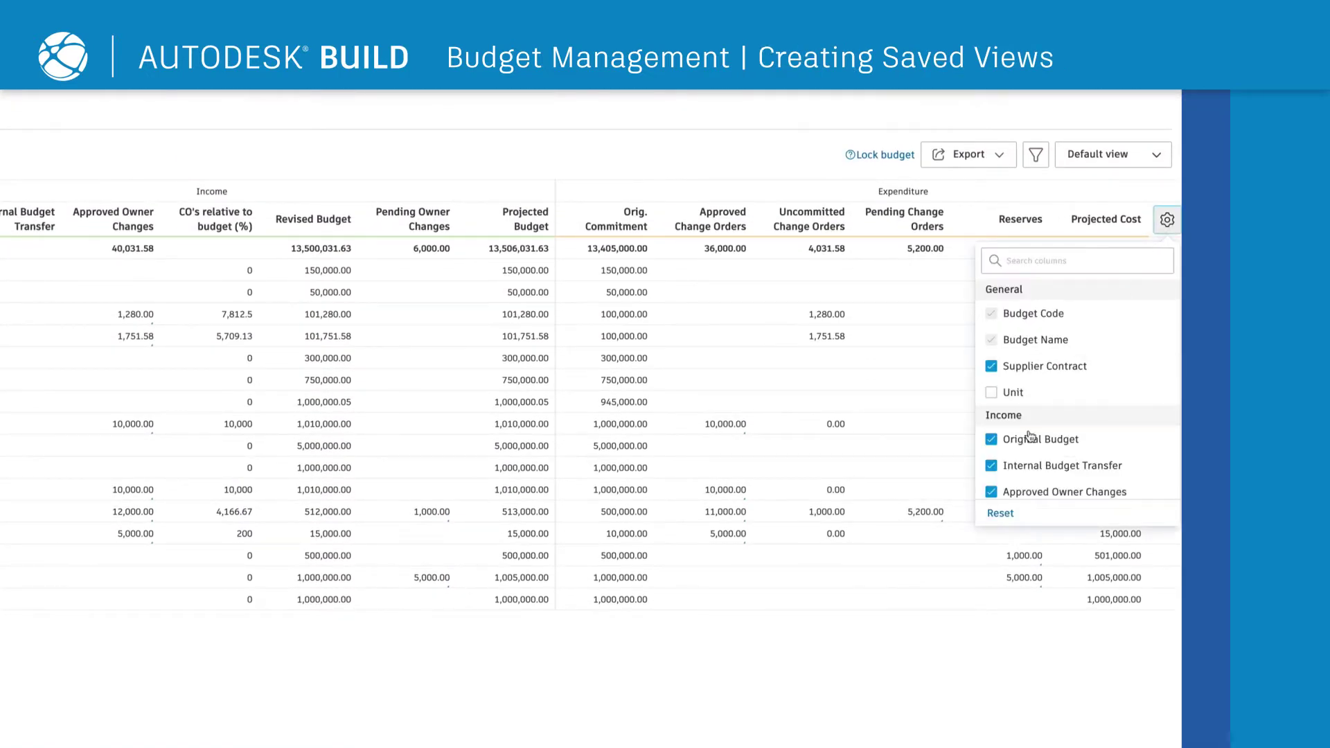
left_click(991, 466)
scroll(995, 429, "down", 3)
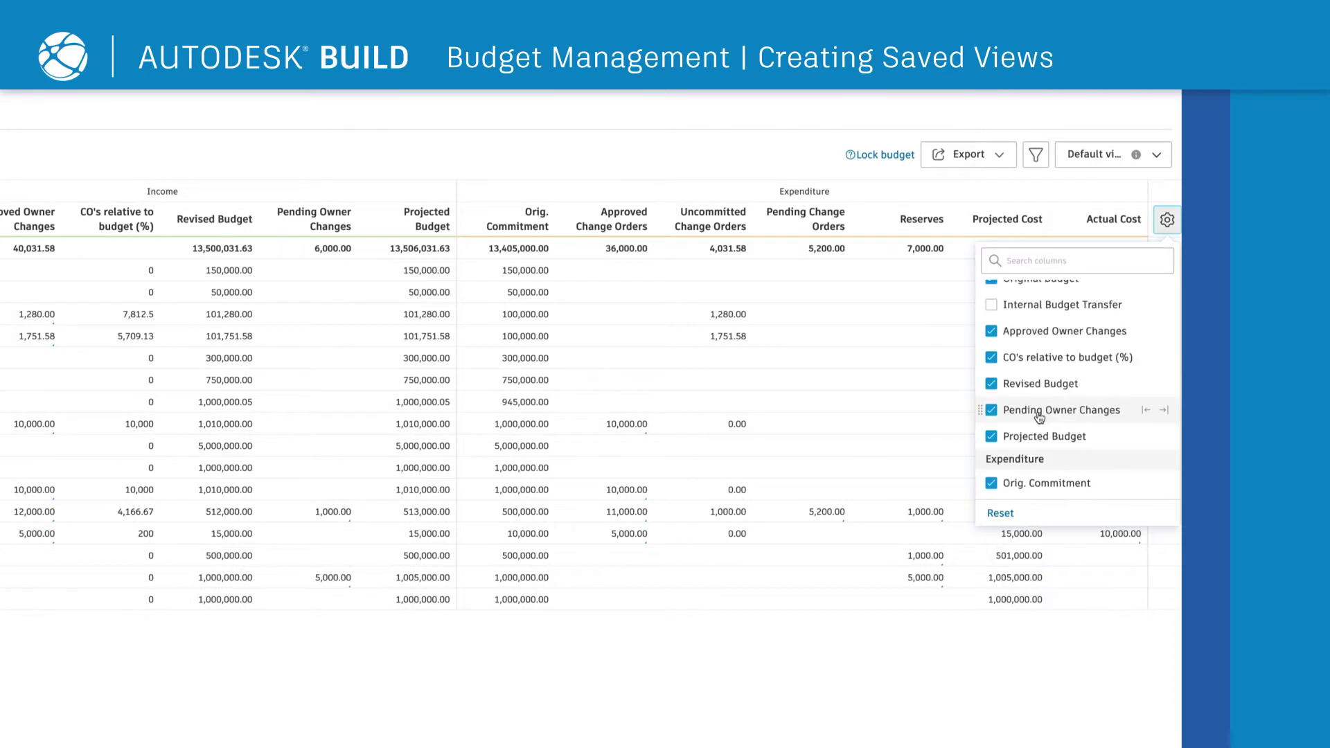
left_click(991, 357)
left_click(991, 384)
left_click(1139, 118)
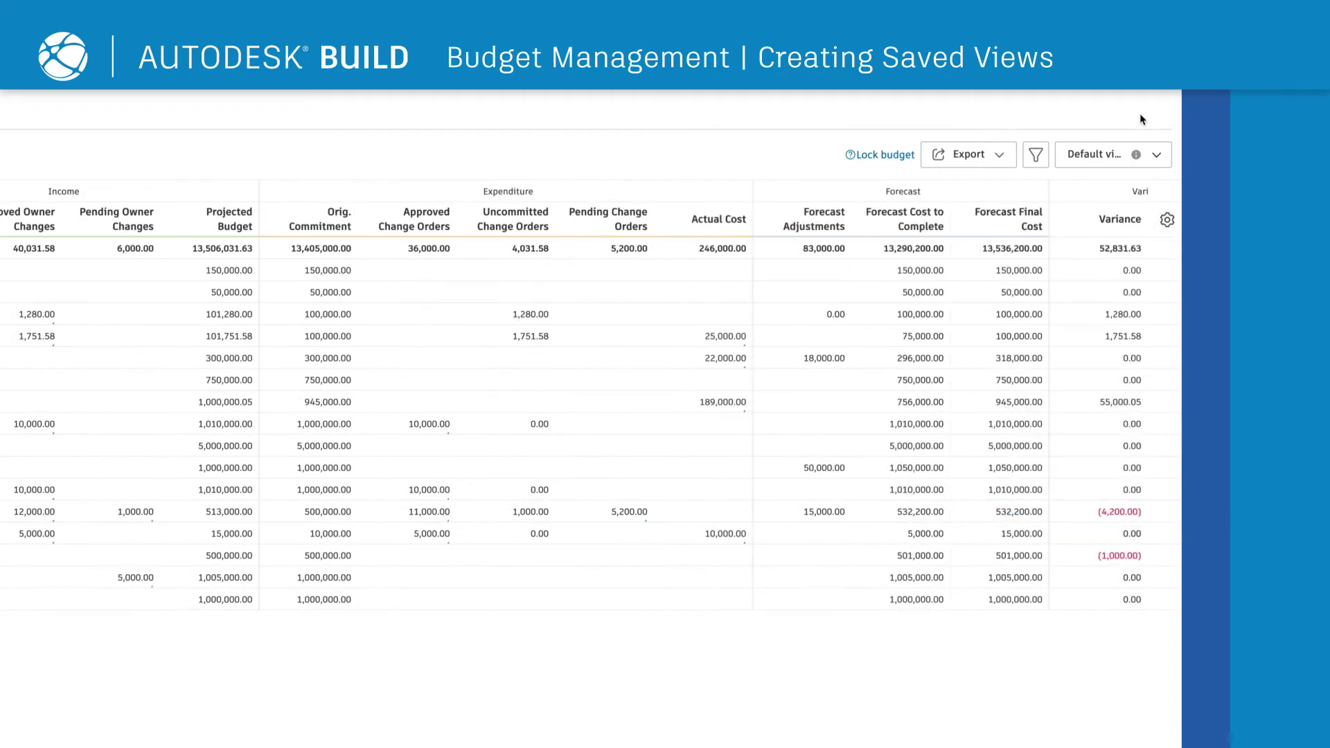
Step: Save the current table layout as a new view named 'Chang'
left_click(1155, 154)
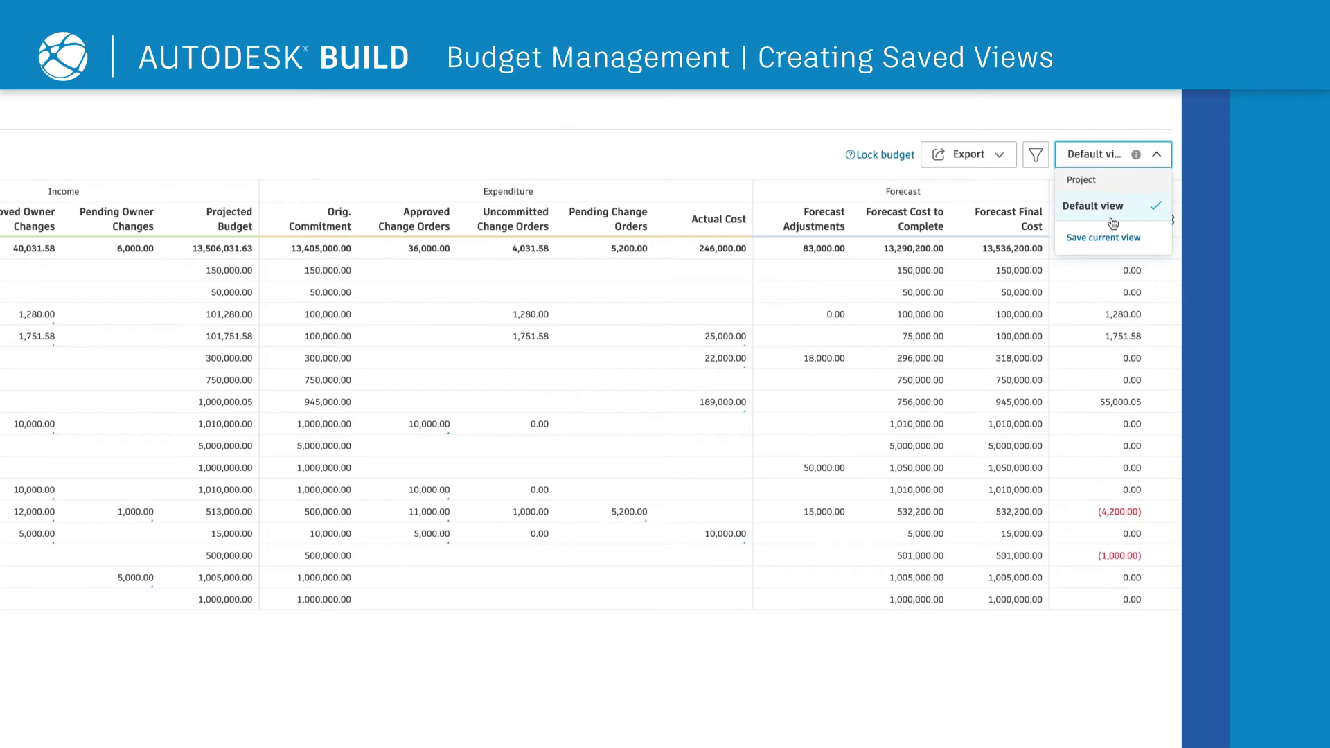
left_click(1104, 238)
type("Change Orders")
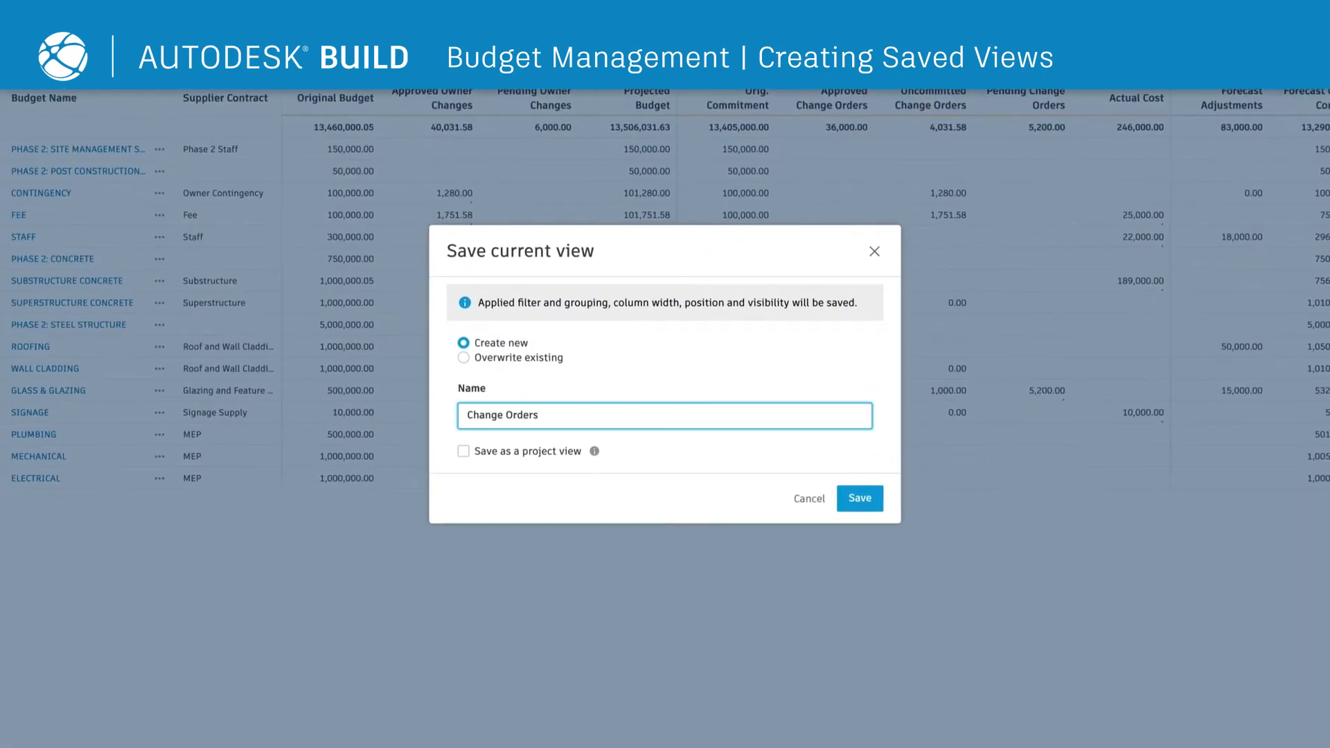
left_click(853, 497)
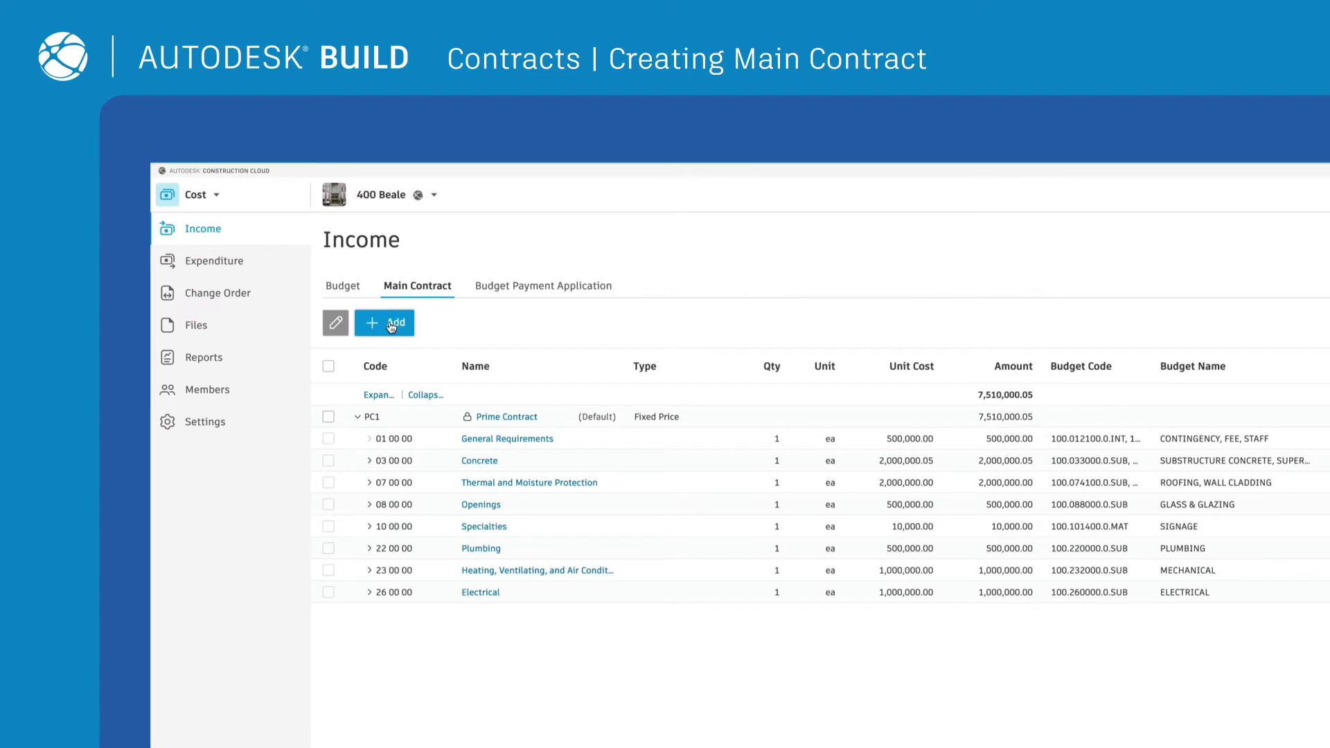
Step: Add a Fixed Price main contract PC2 named 'Phase 2 Main Contract'
left_click(391, 325)
key("Tab")
type("Phase 2")
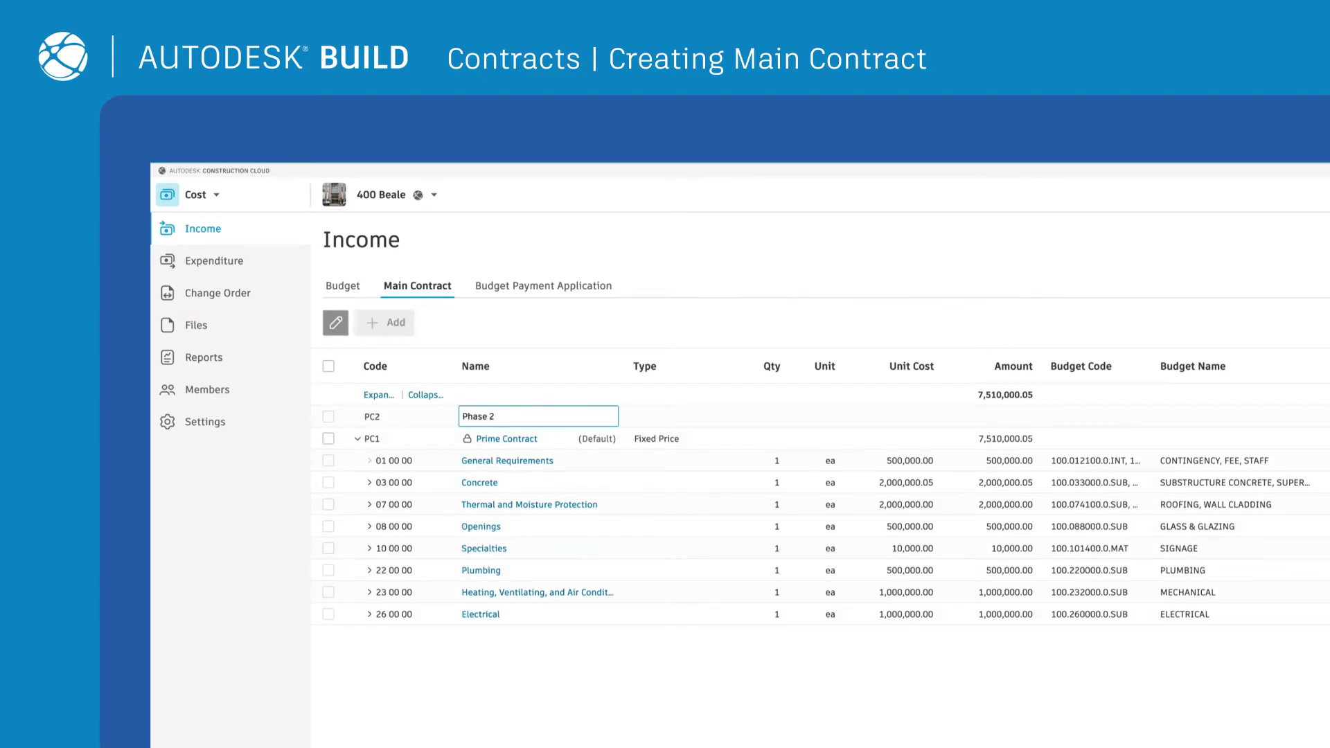
type(" Main Contract")
left_click(641, 416)
left_click(644, 489)
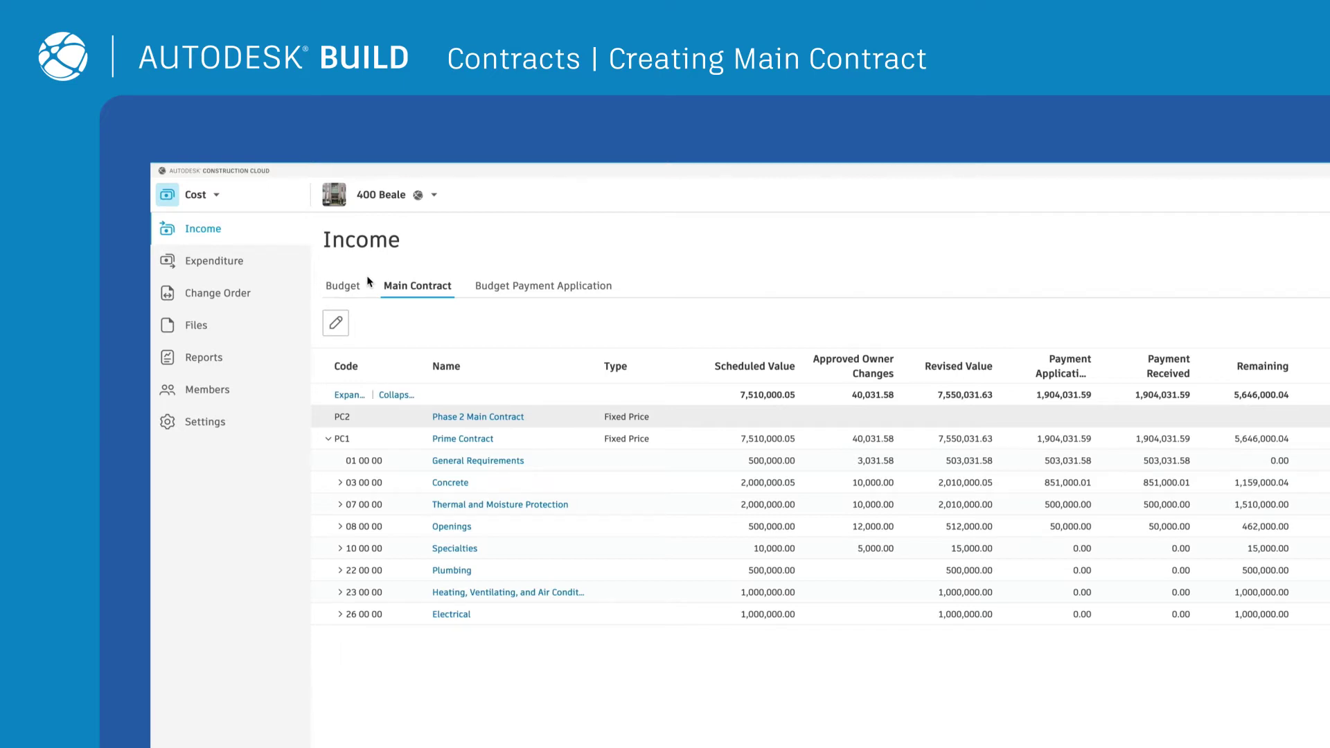
Step: Create PC2's schedule of values from the Phase 2 site management, post construction, concrete and steel budget lines
left_click(343, 286)
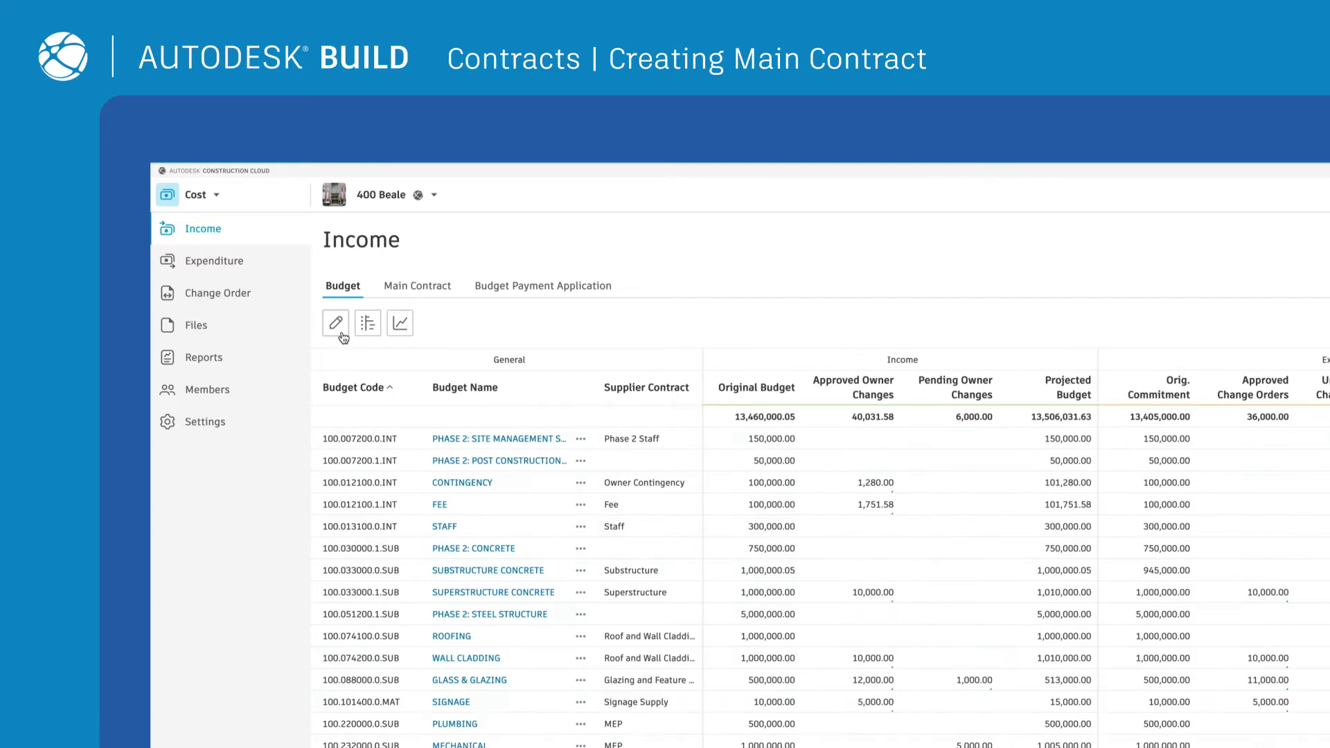
left_click(335, 323)
left_click(329, 416)
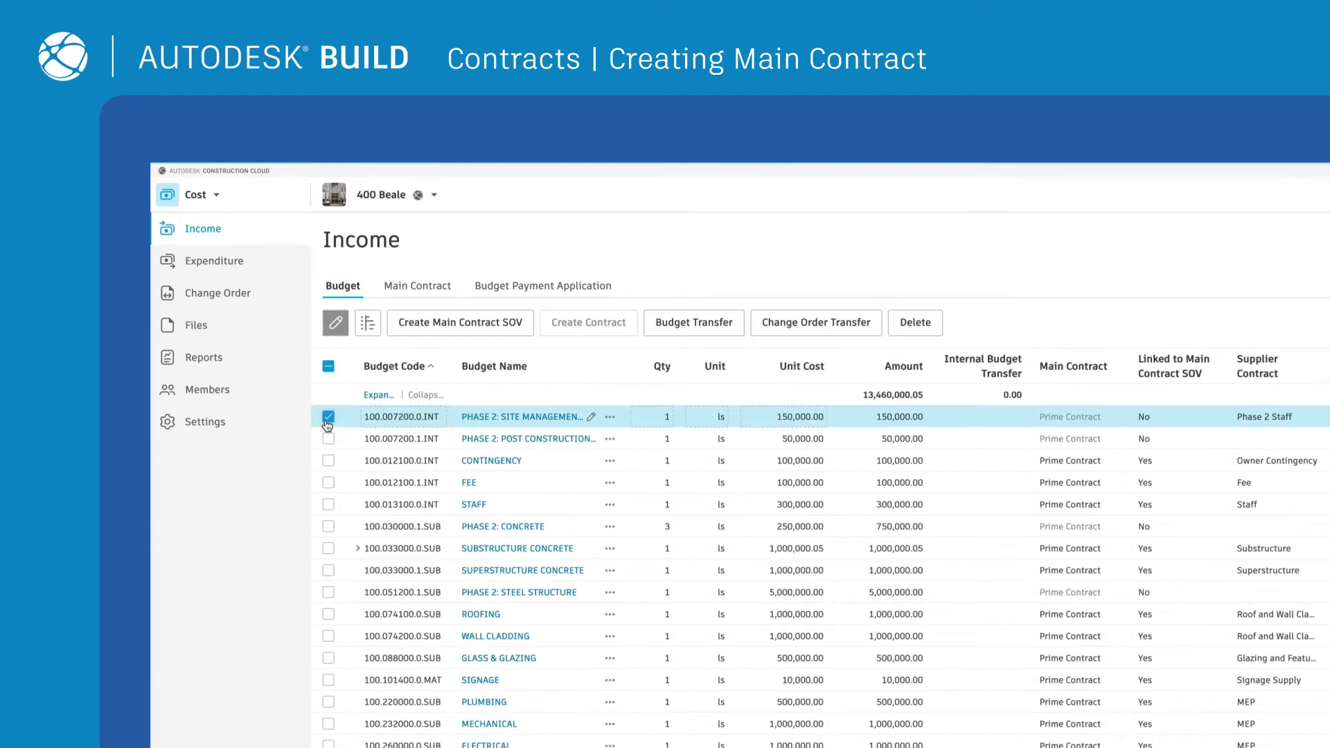
left_click(328, 438)
left_click(328, 527)
left_click(329, 594)
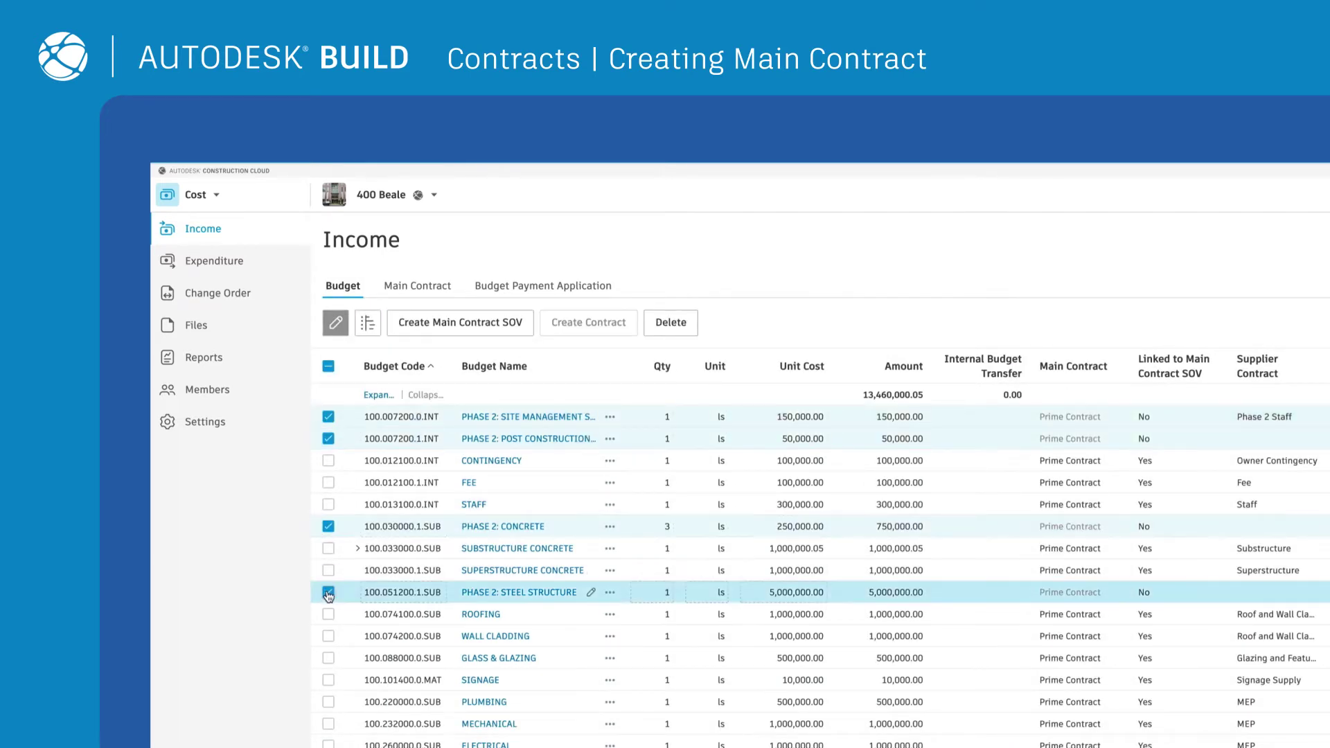
left_click(477, 330)
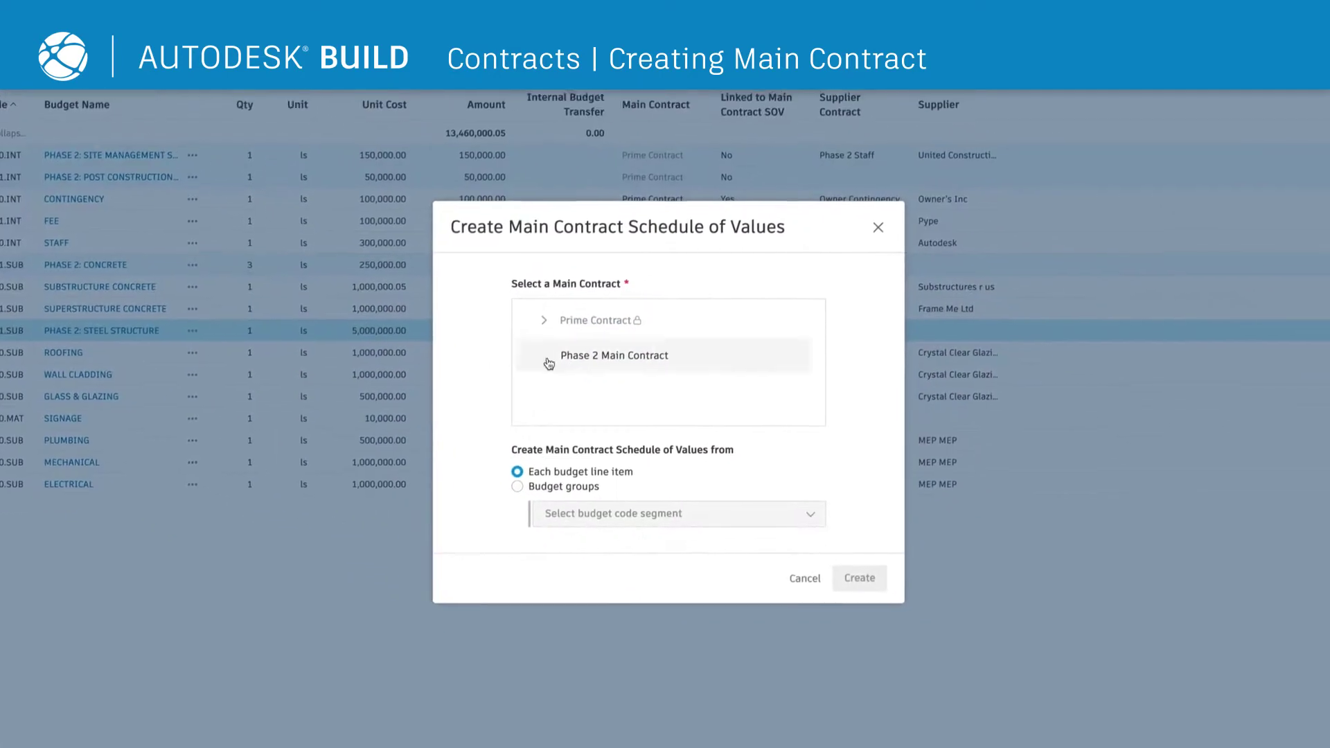
left_click(858, 538)
left_click(846, 577)
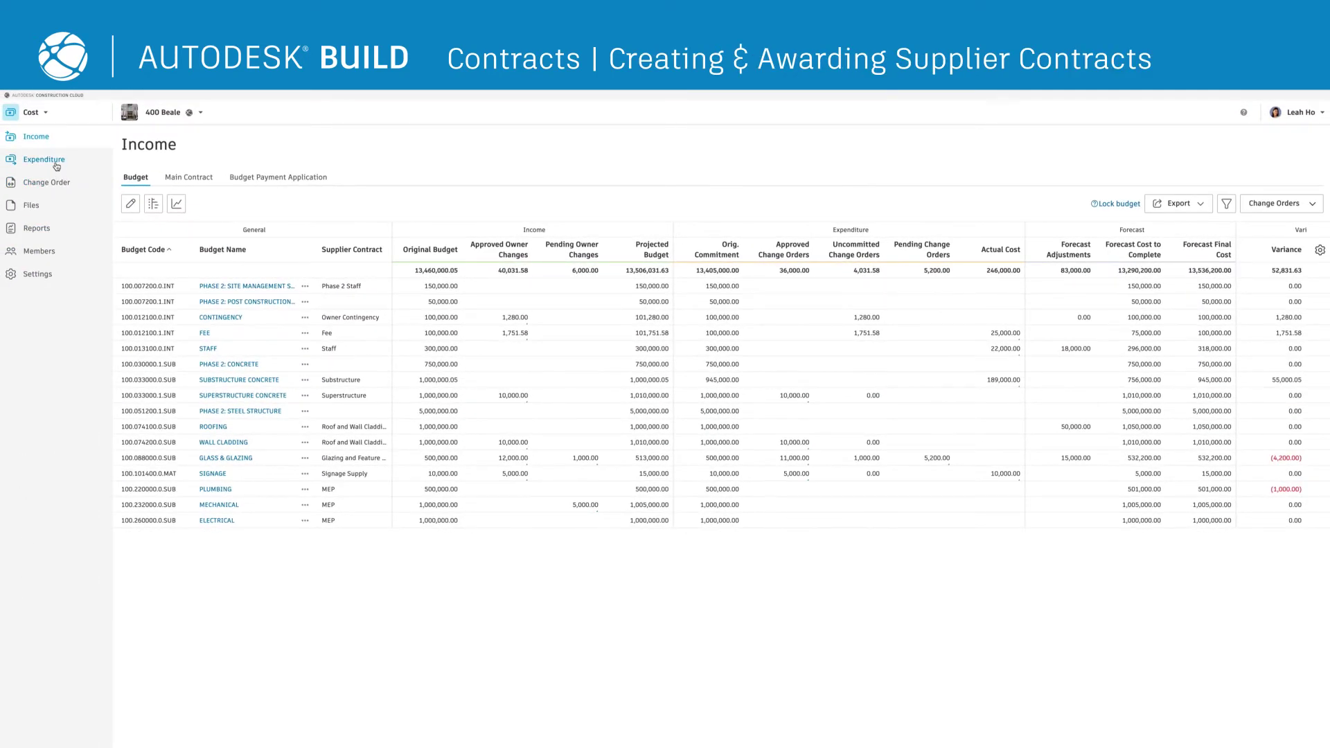
Step: Add subcontract ST001 named 'Phase 2 Steel' to the expenditure contracts
left_click(57, 167)
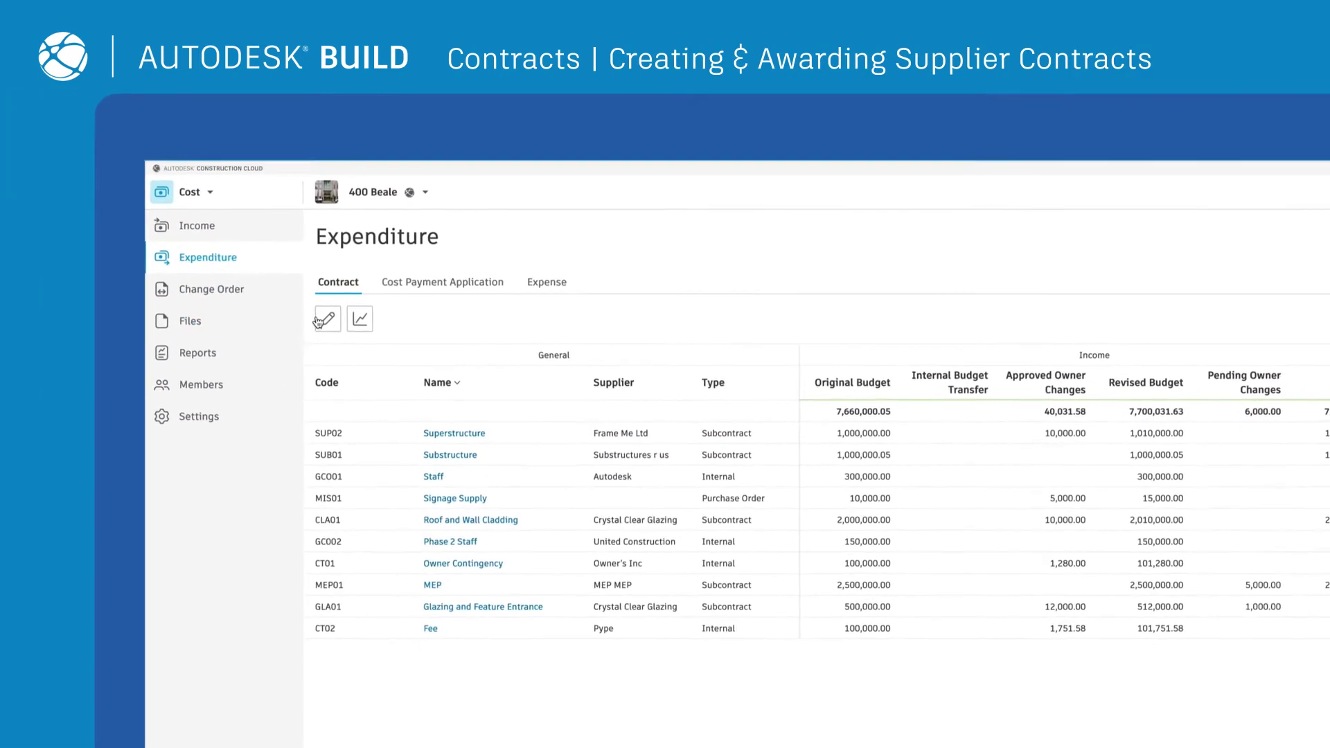
left_click(318, 320)
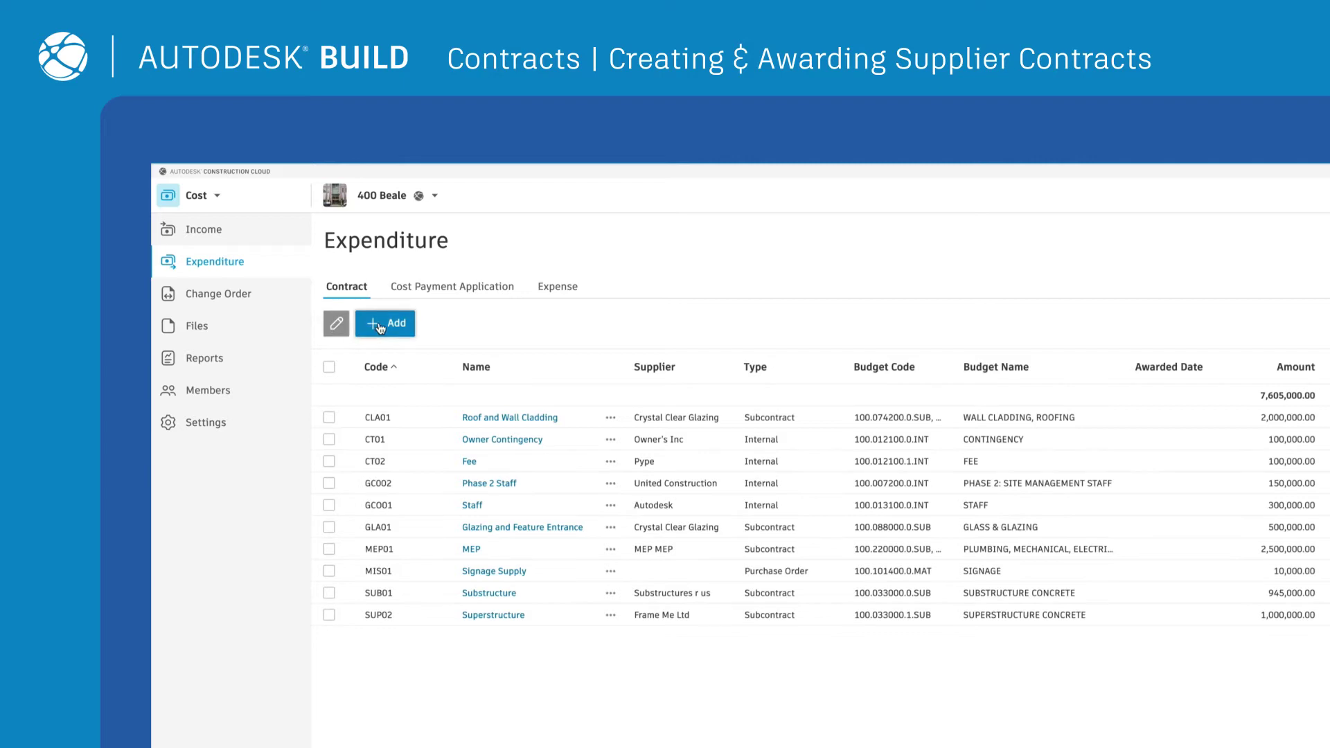
left_click(380, 325)
type("ST001")
key("Tab")
type("Phase 2 Stee")
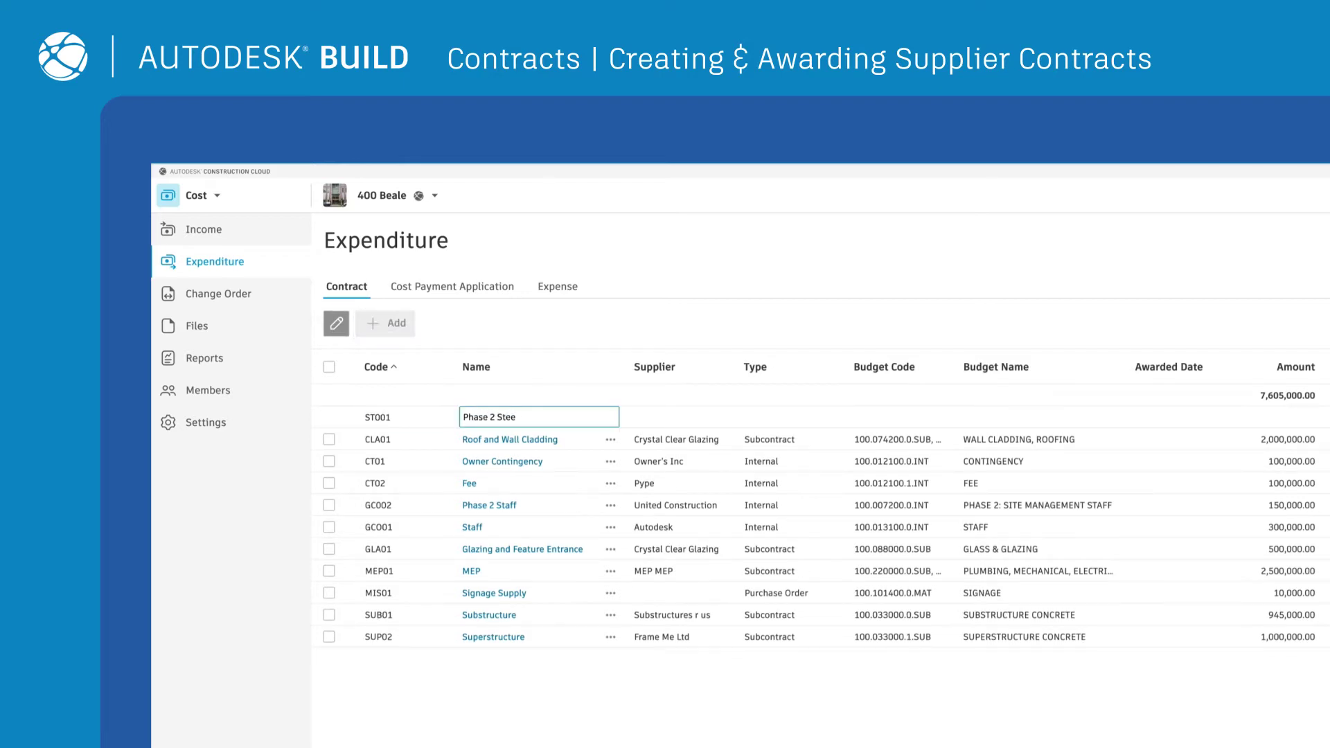
type("l")
left_click(762, 417)
left_click(774, 517)
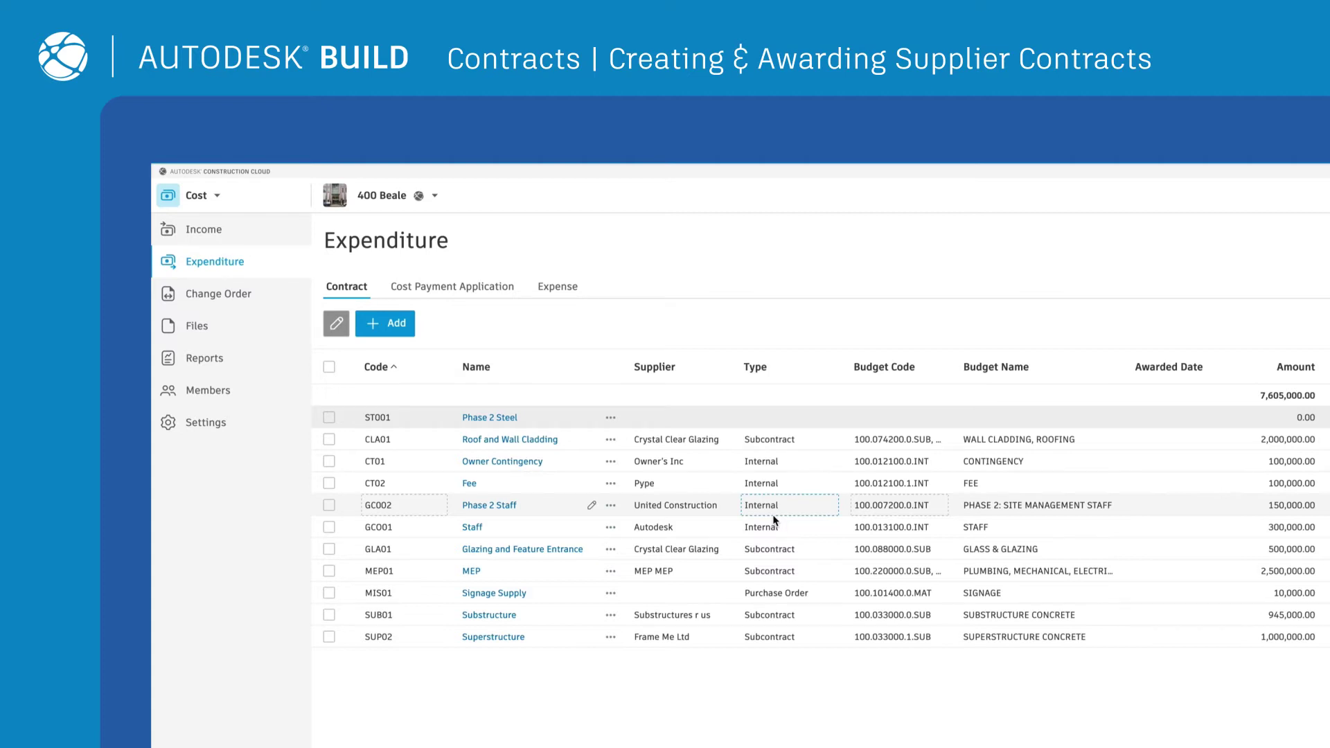
Step: Link Phase 2 Steel to the Phase 2 Steel Structure budget and set supplier Frame Me Ltd
left_click(495, 418)
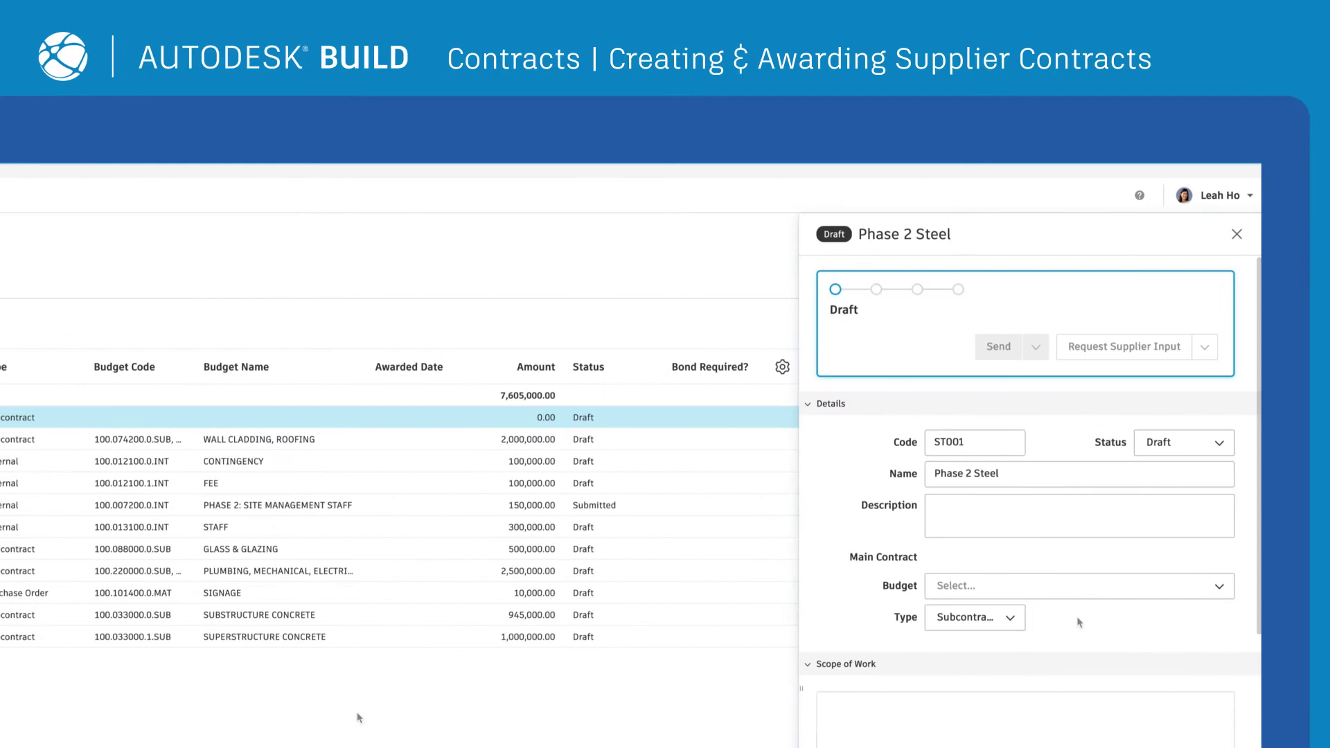
left_click(935, 520)
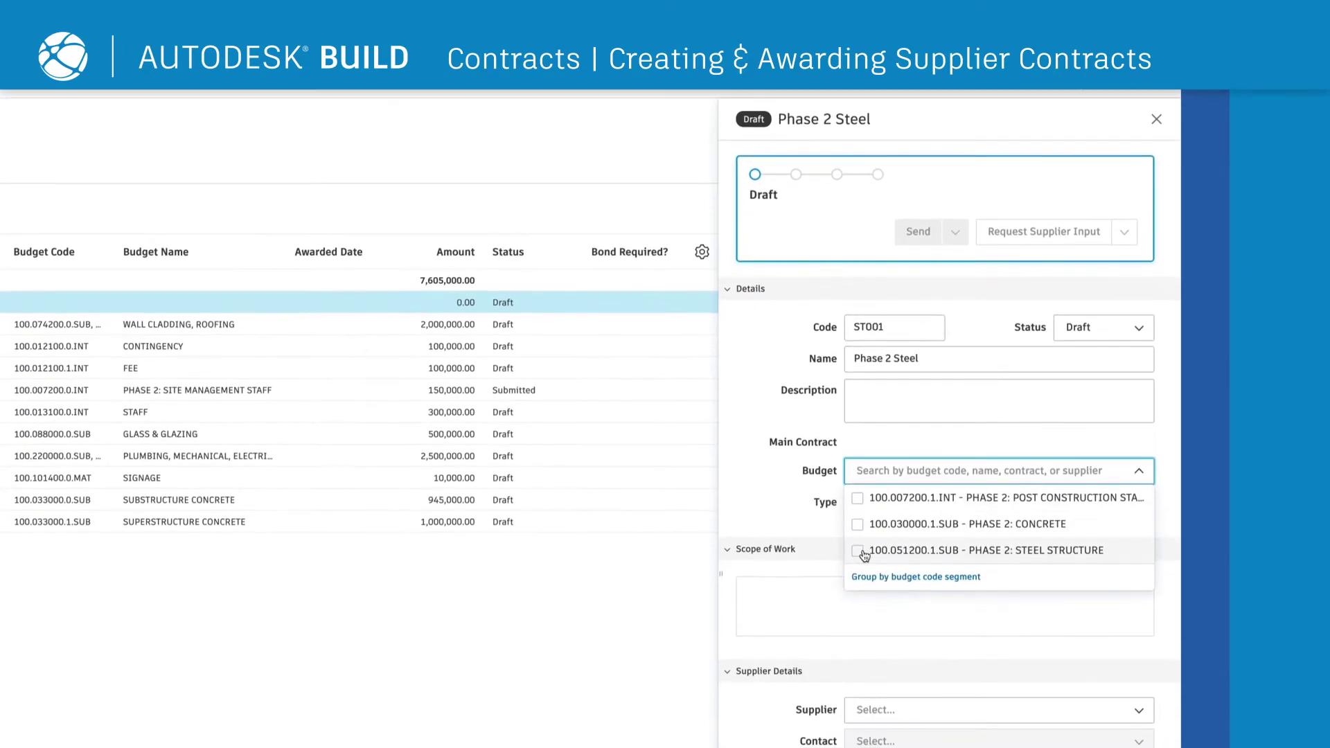
left_click(857, 596)
left_click(808, 582)
left_click(879, 707)
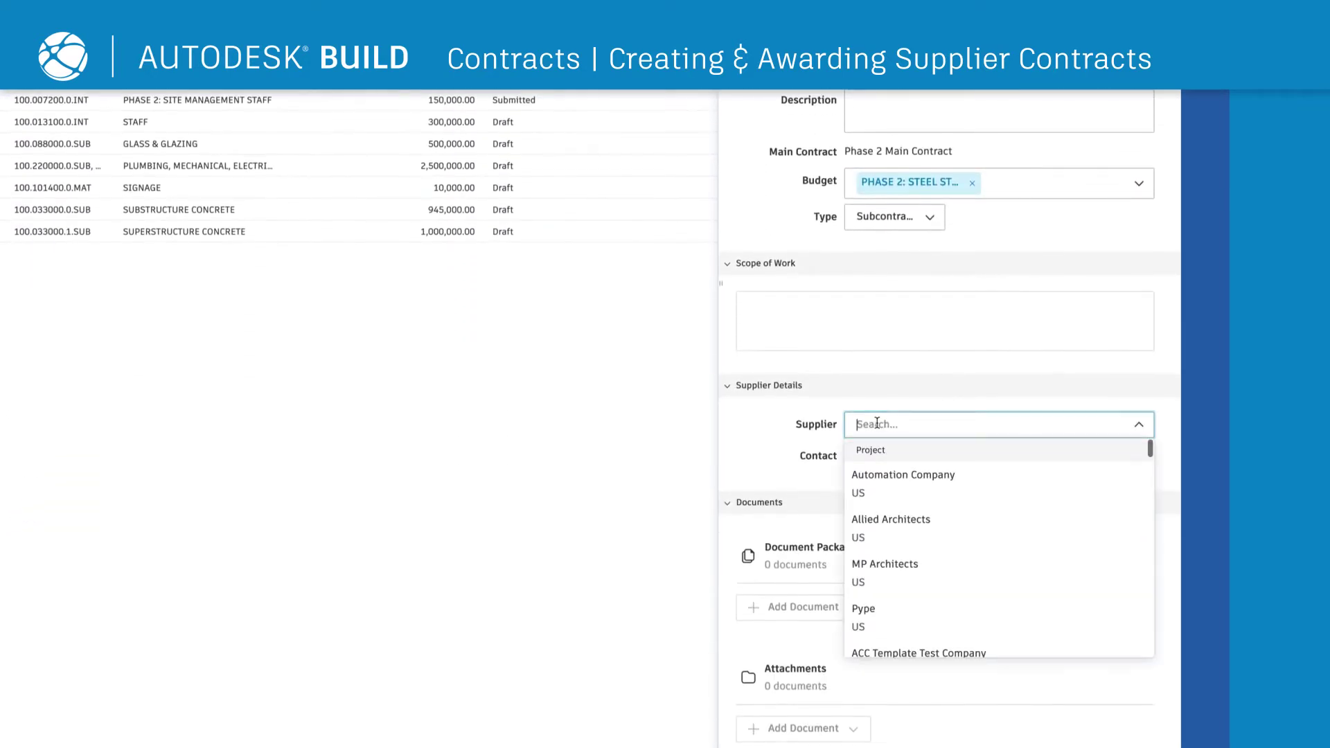
type("Frame")
left_click(882, 475)
scroll(885, 449, "down", 3)
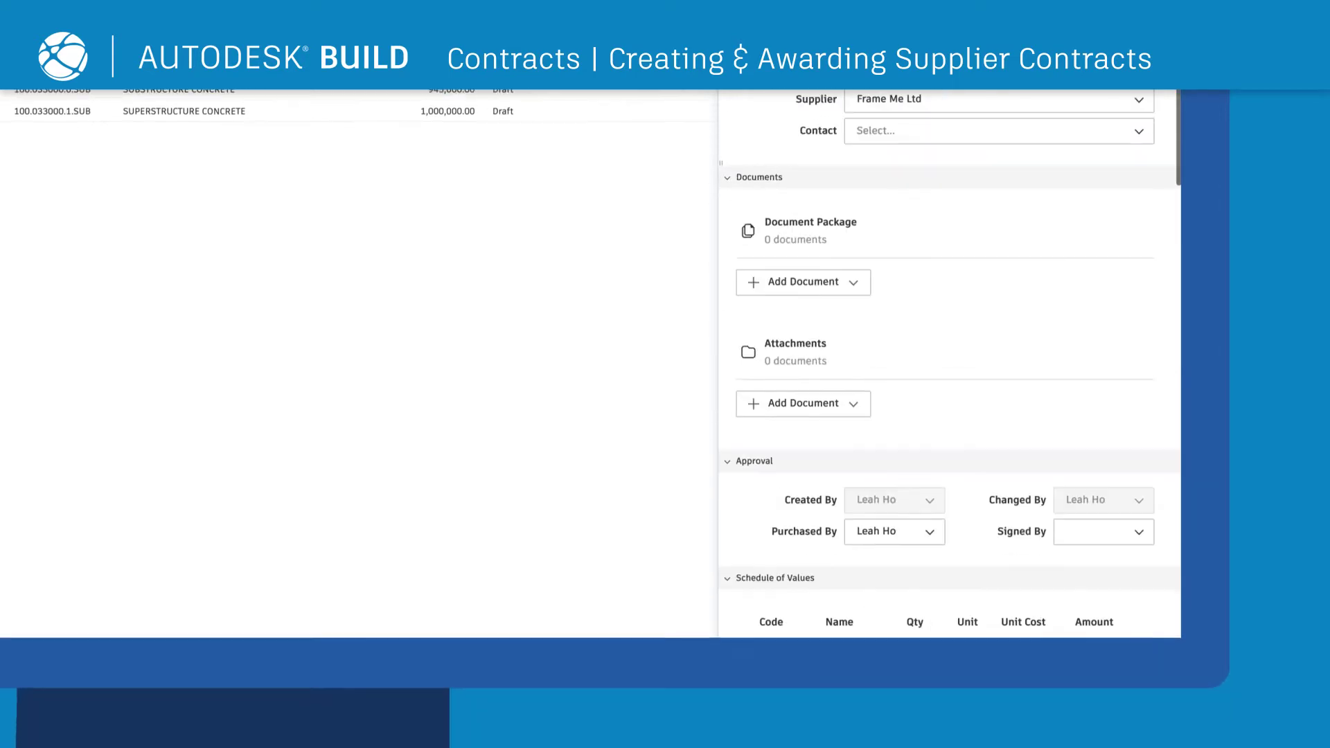
scroll(1020, 250, "down", 2)
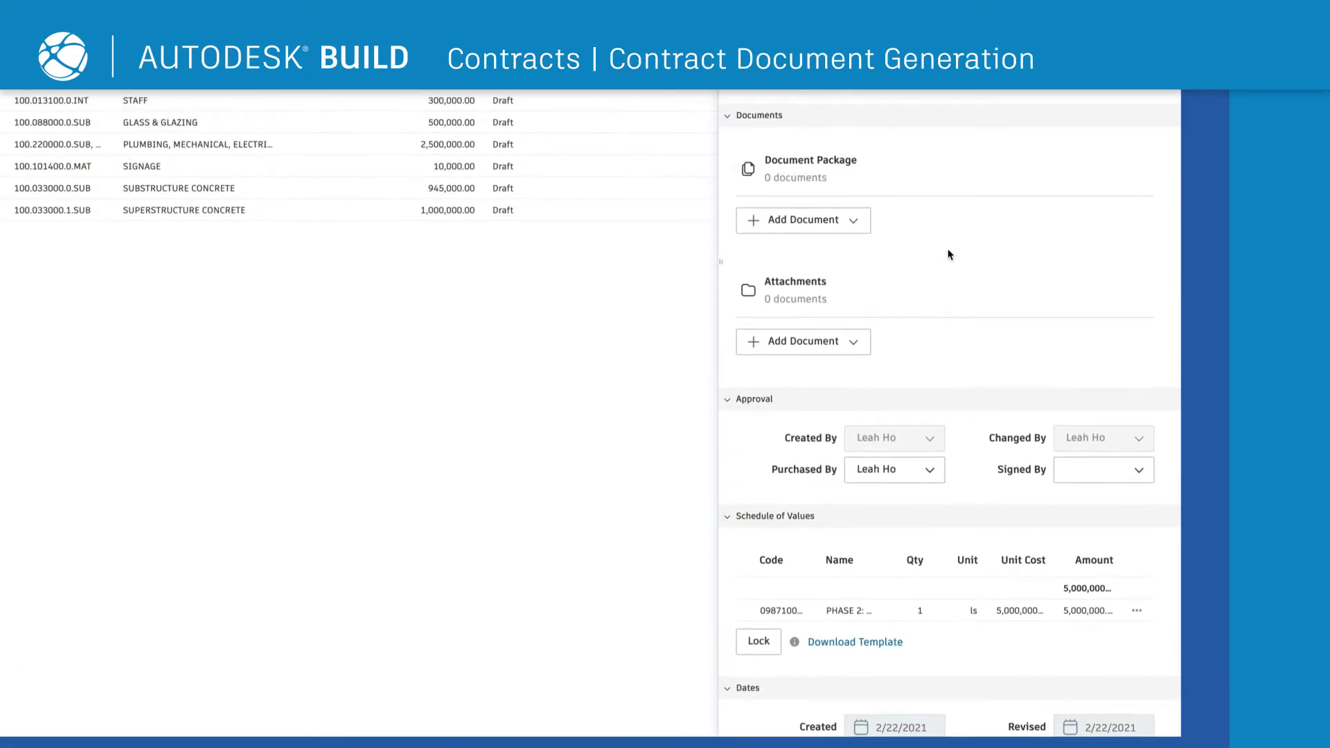
Step: Generate a Supplier Contract document from the template into the contract's document package
left_click(848, 225)
left_click(867, 300)
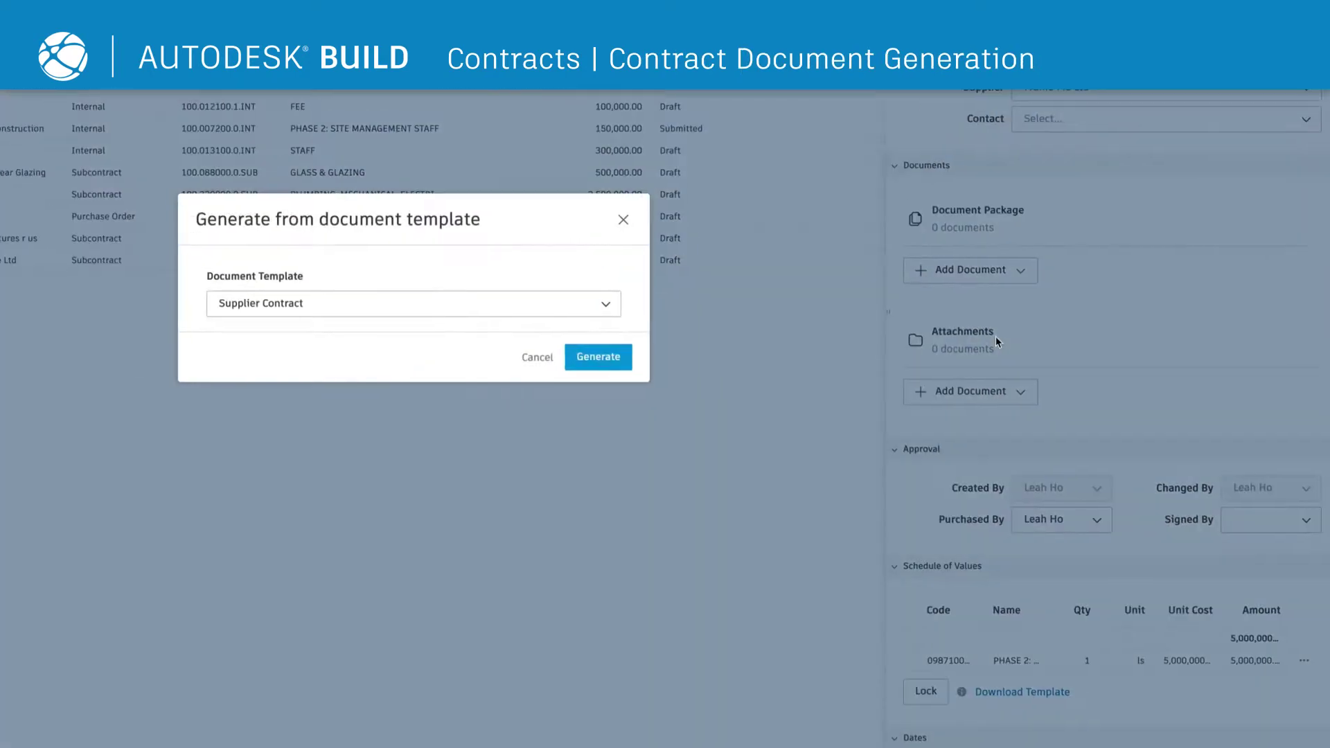
left_click(583, 311)
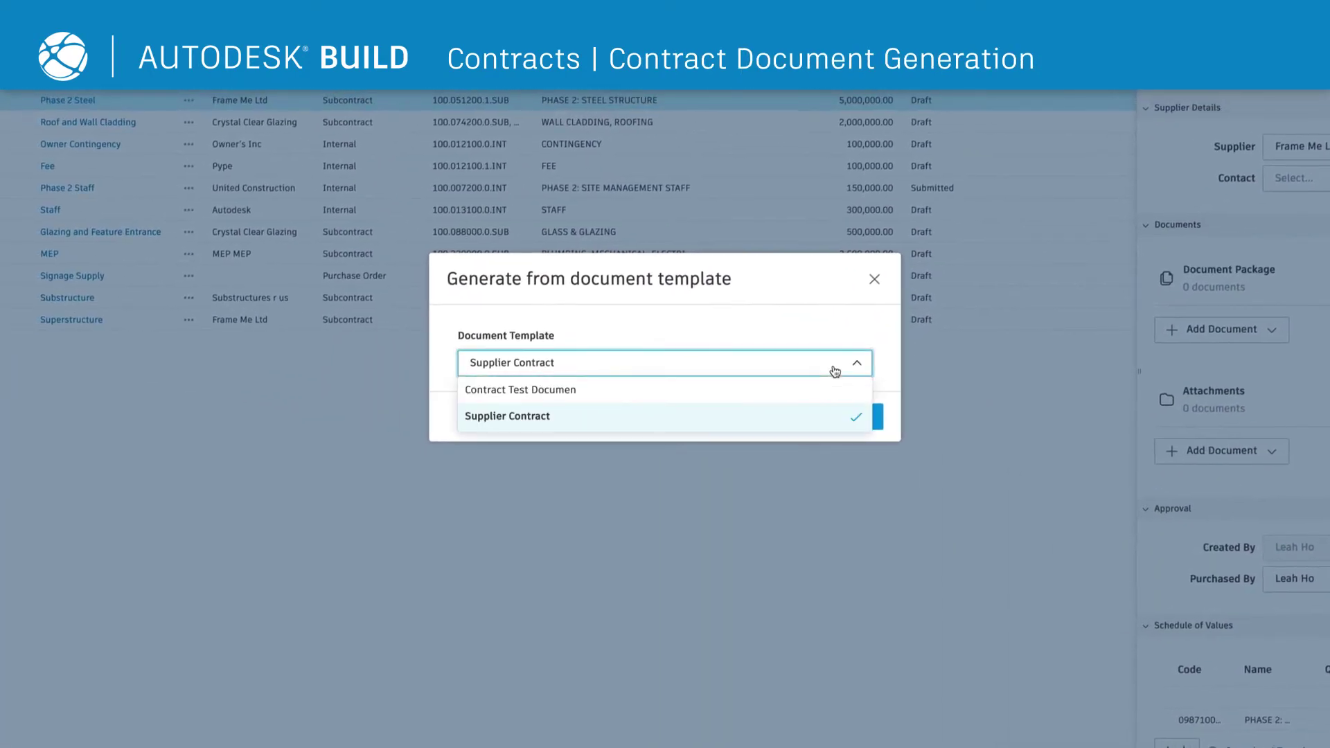
left_click(807, 415)
left_click(849, 416)
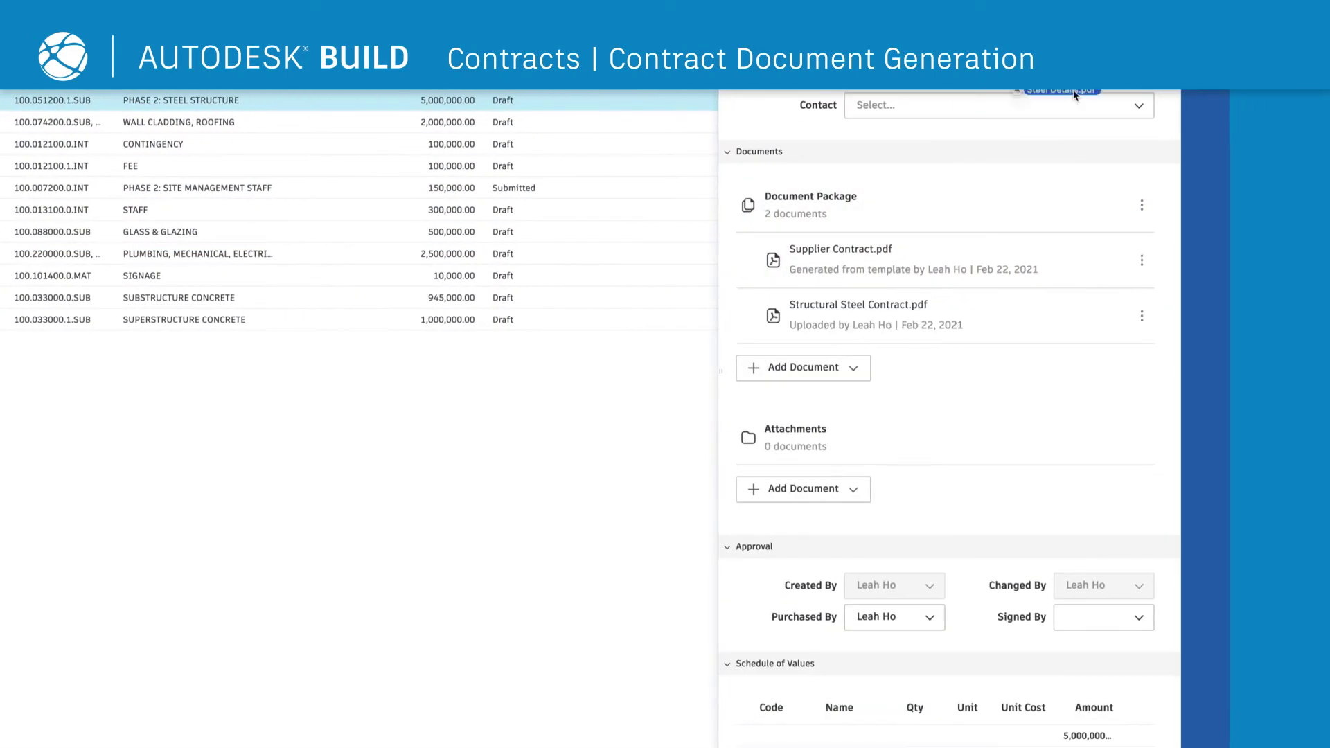
Step: Upload Steel Details.pdf and move it into the contract's document package
left_click_drag(868, 333, 800, 444)
left_click(1141, 493)
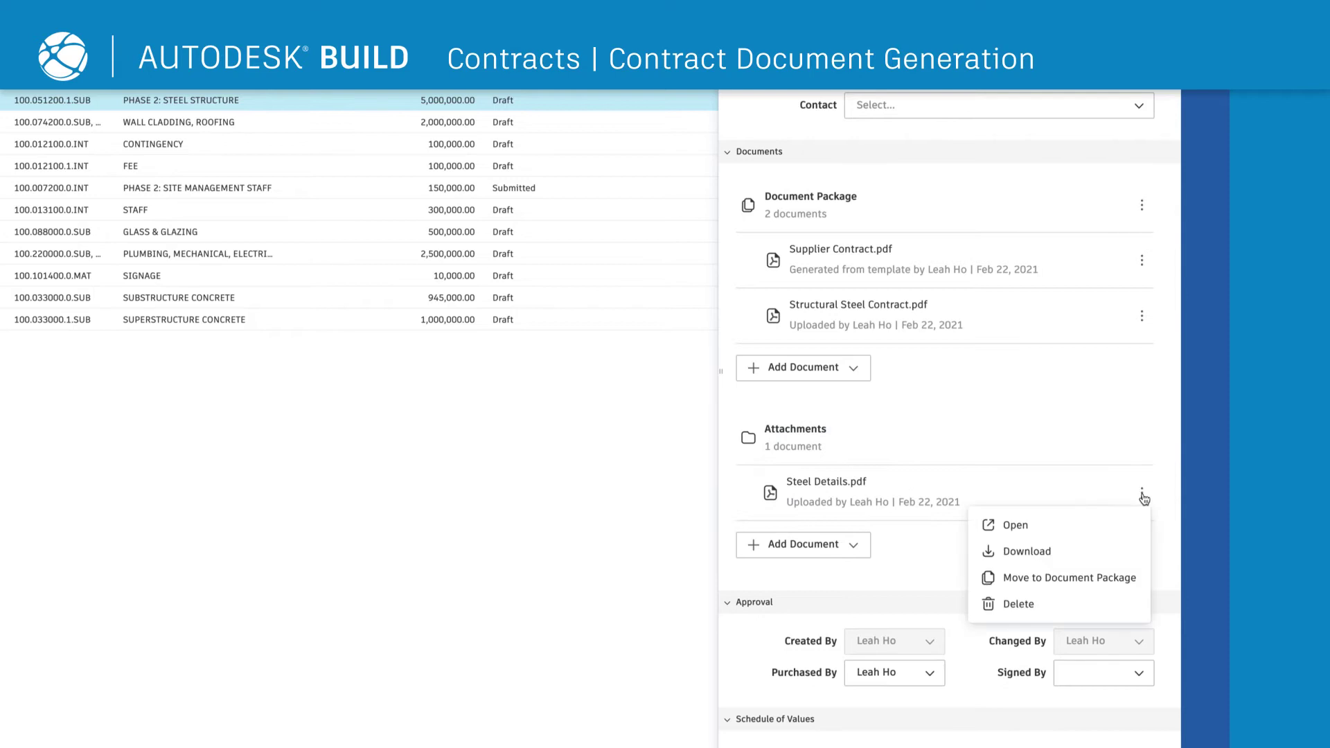
left_click(1143, 208)
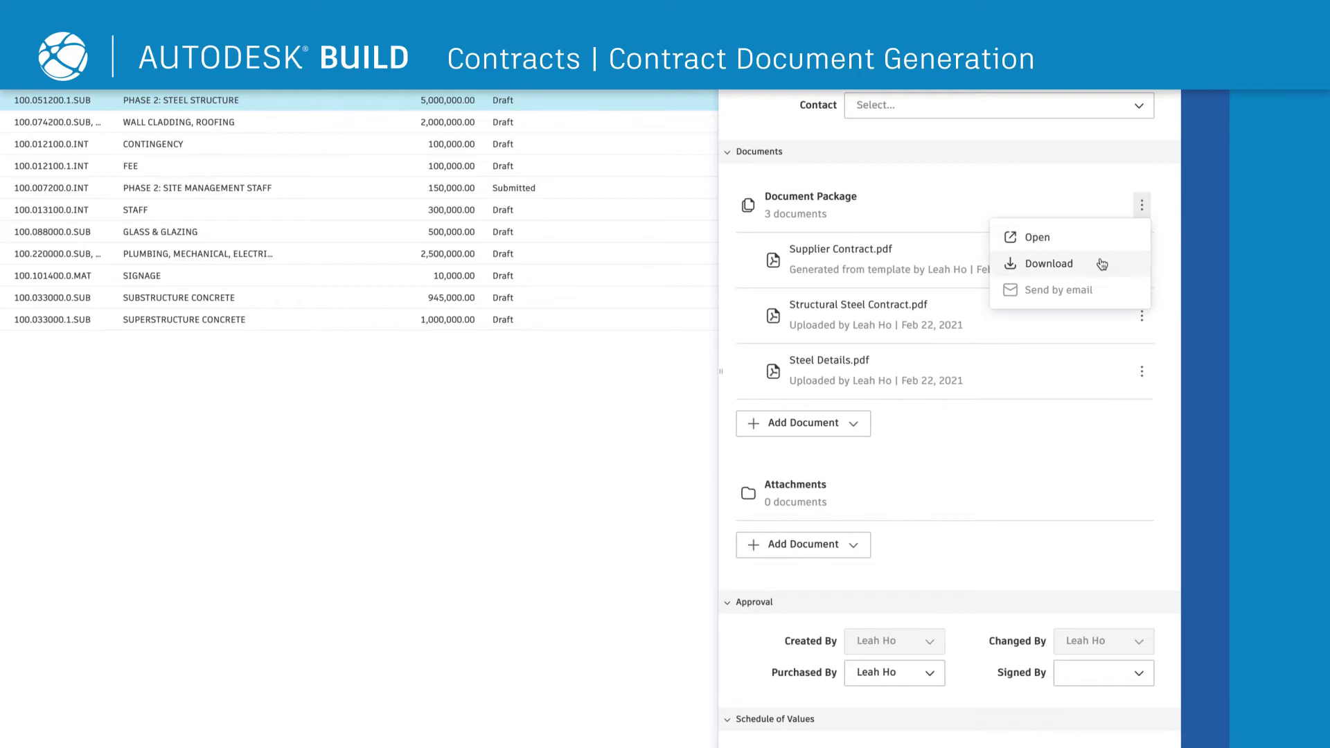
left_click(1154, 361)
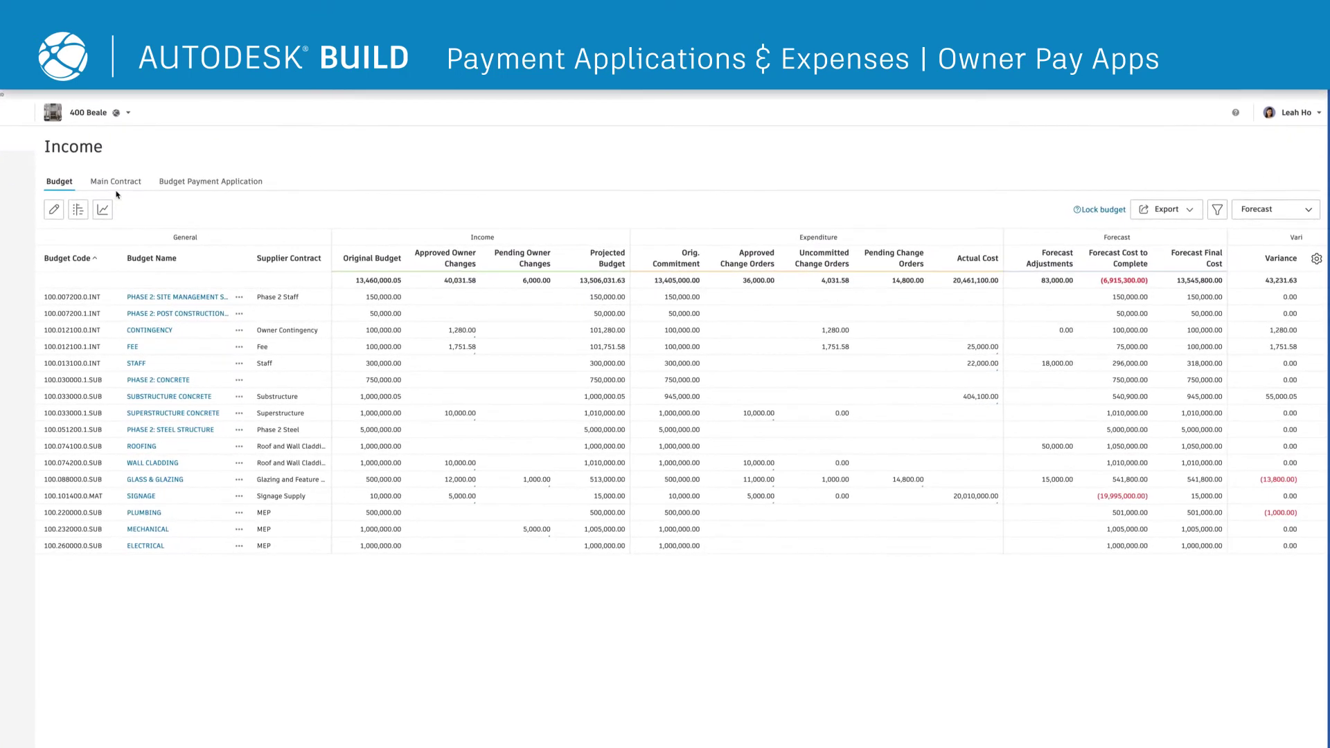
Step: Expand Prime Contract PC1 and 03 00 00 Concrete, then view the August 2020 budget payment application
left_click(148, 190)
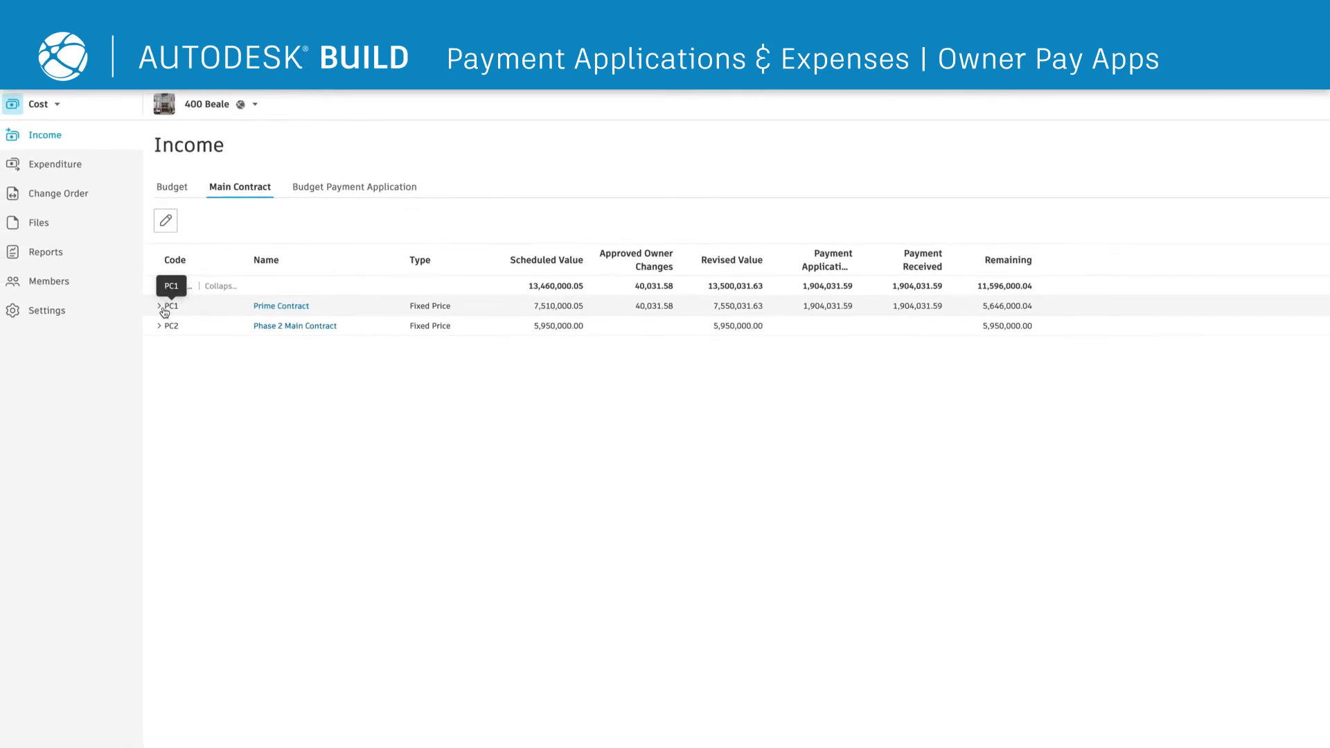
left_click(159, 305)
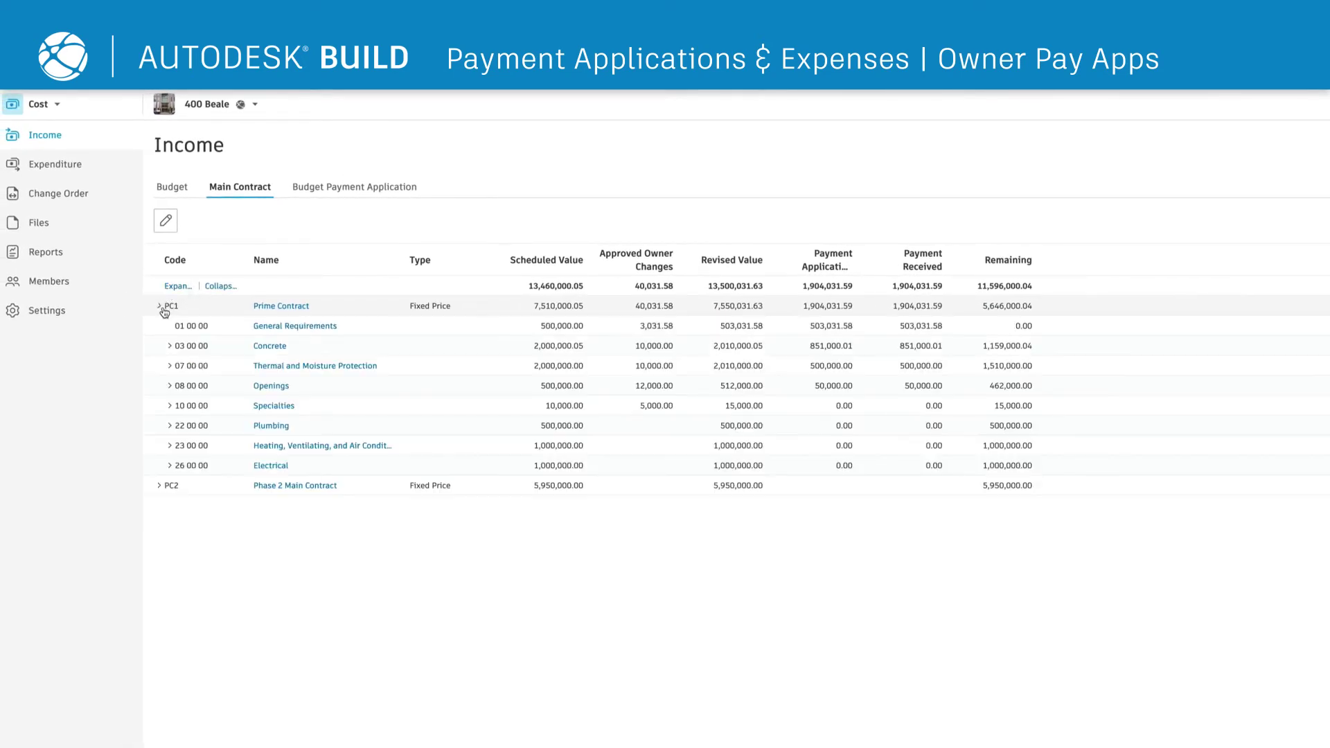
left_click(170, 347)
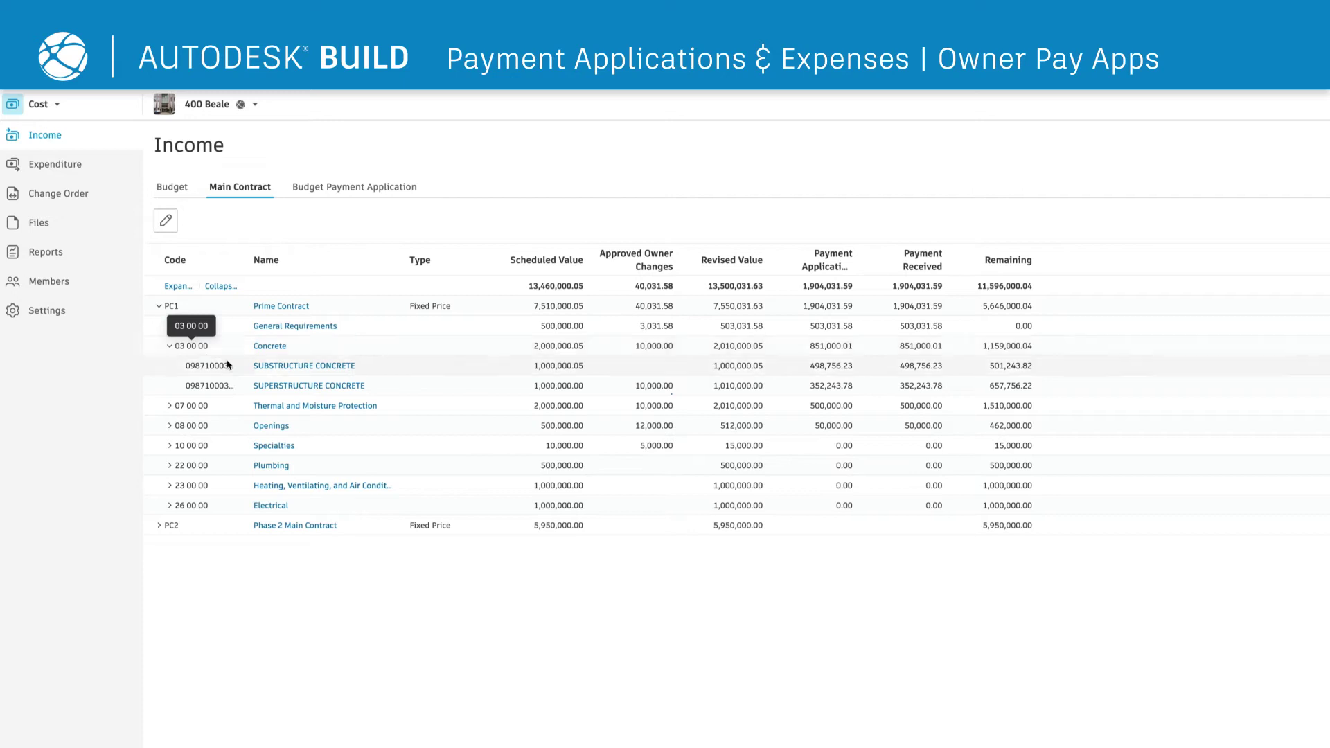
left_click(332, 195)
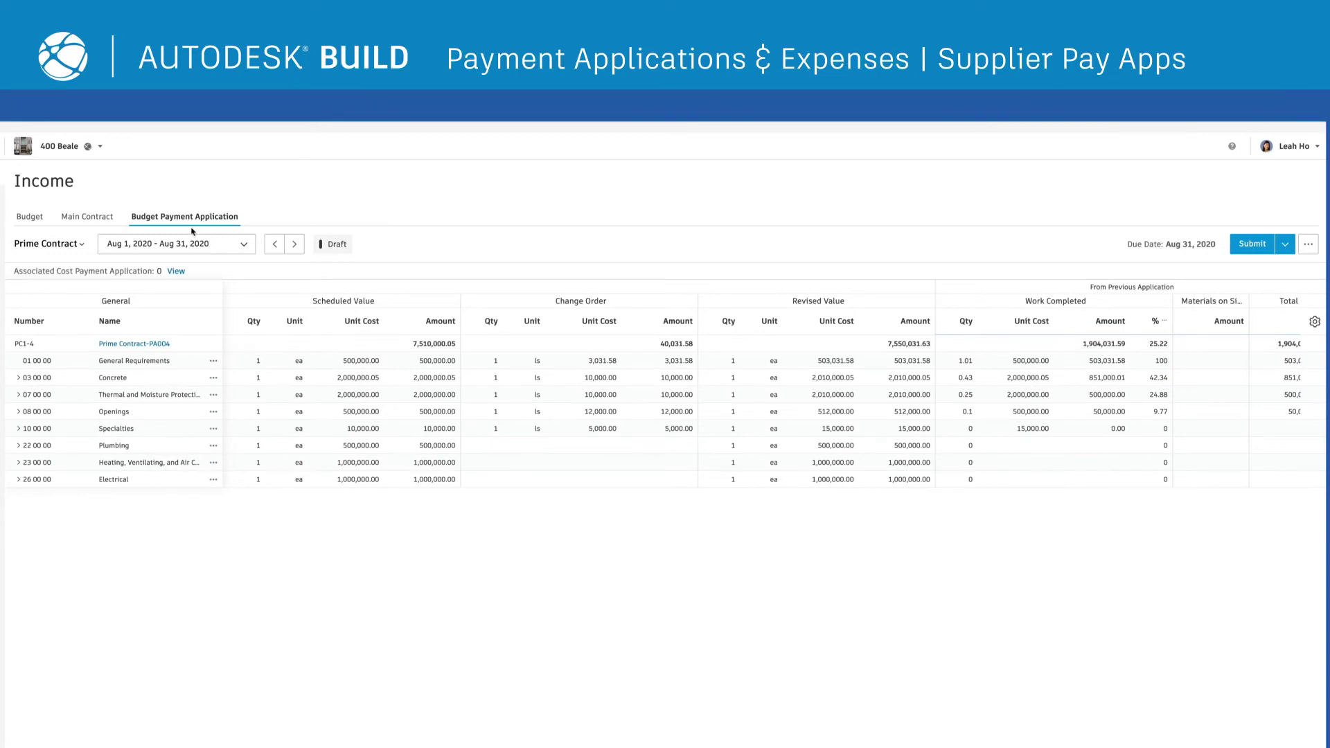
Step: From Prime Contract-PA004, start an associated cost payment application for SUB01 - Substructure
left_click(138, 346)
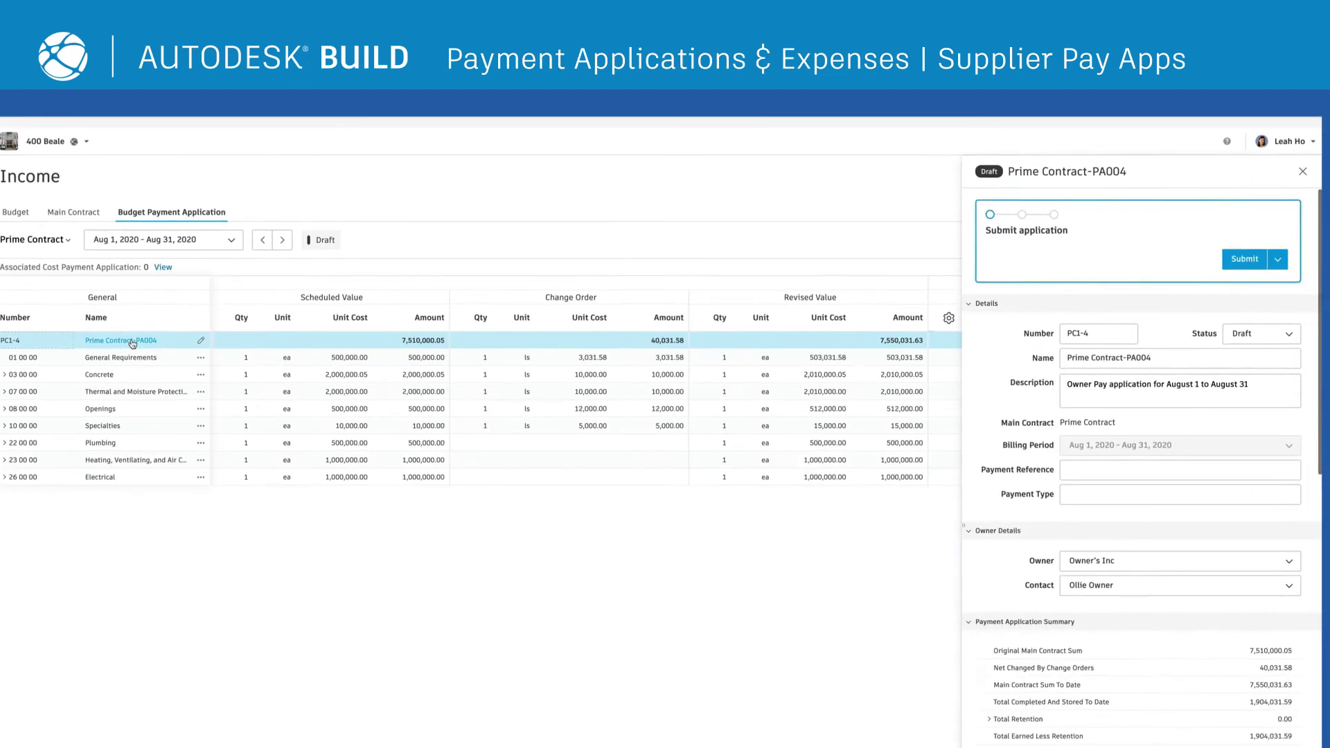
scroll(757, 297, "down", 14)
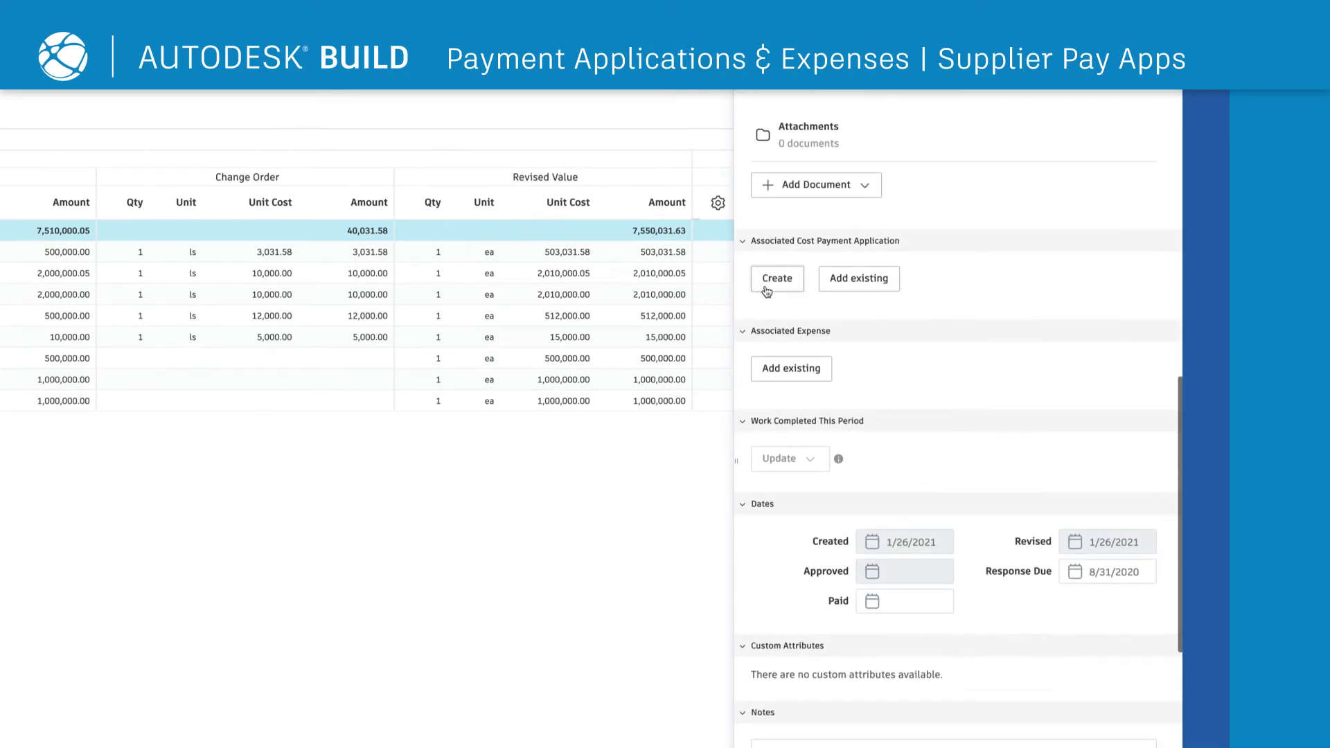
left_click(768, 289)
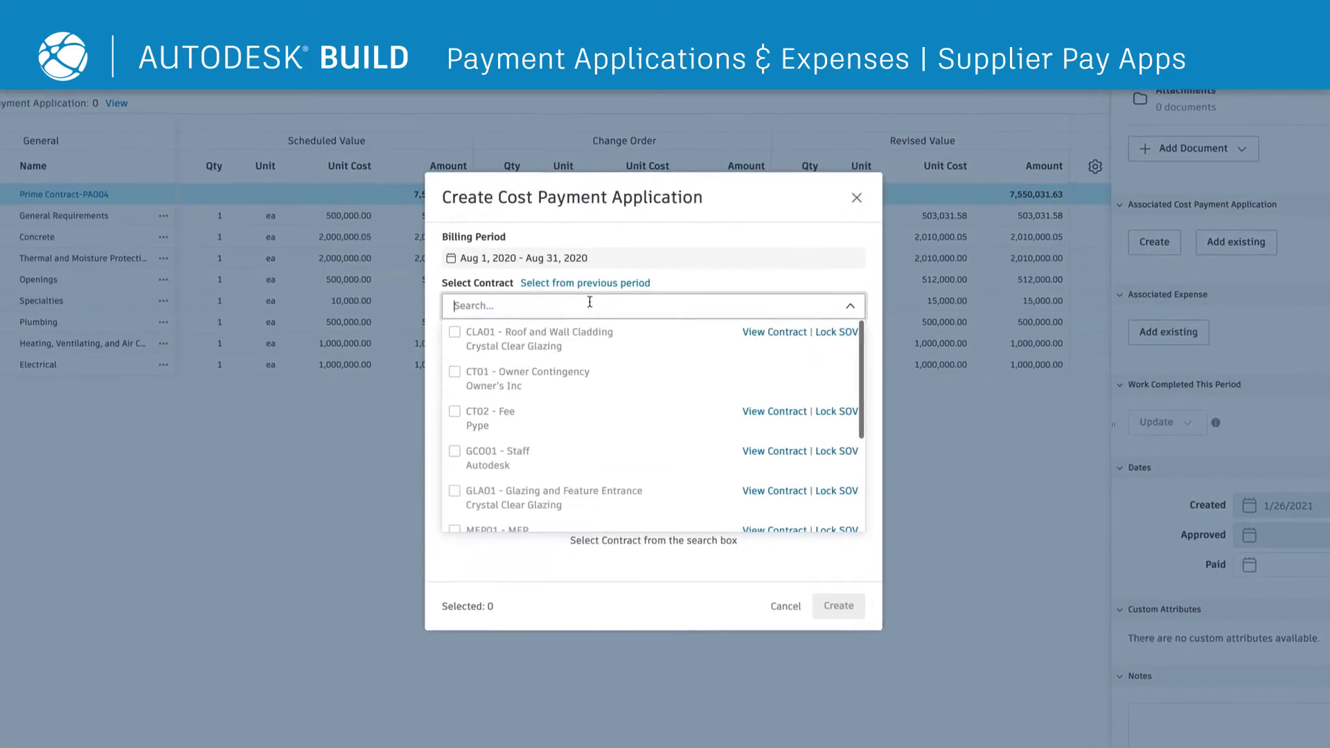
scroll(473, 464, "down", 3)
left_click(473, 464)
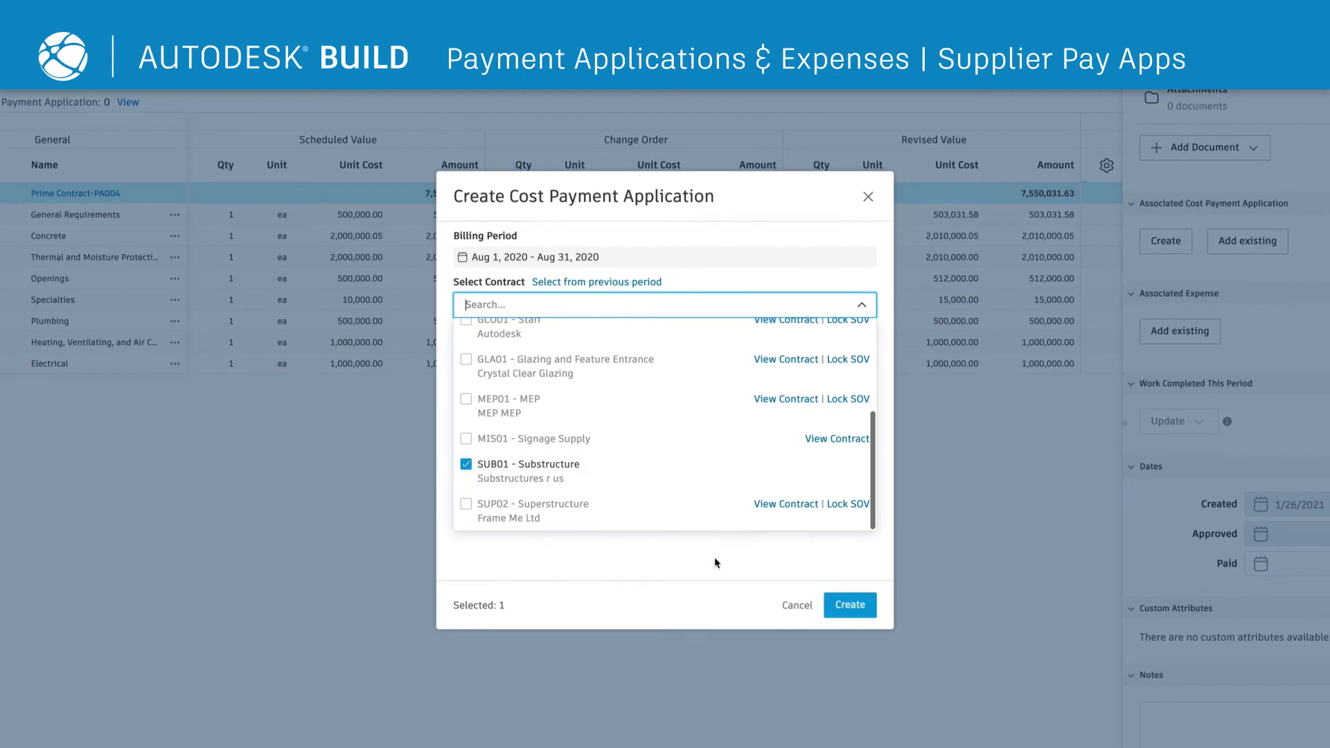
Step: Create the Substructure pay app and enter this-period quantities 500, 100 and 1
left_click(849, 603)
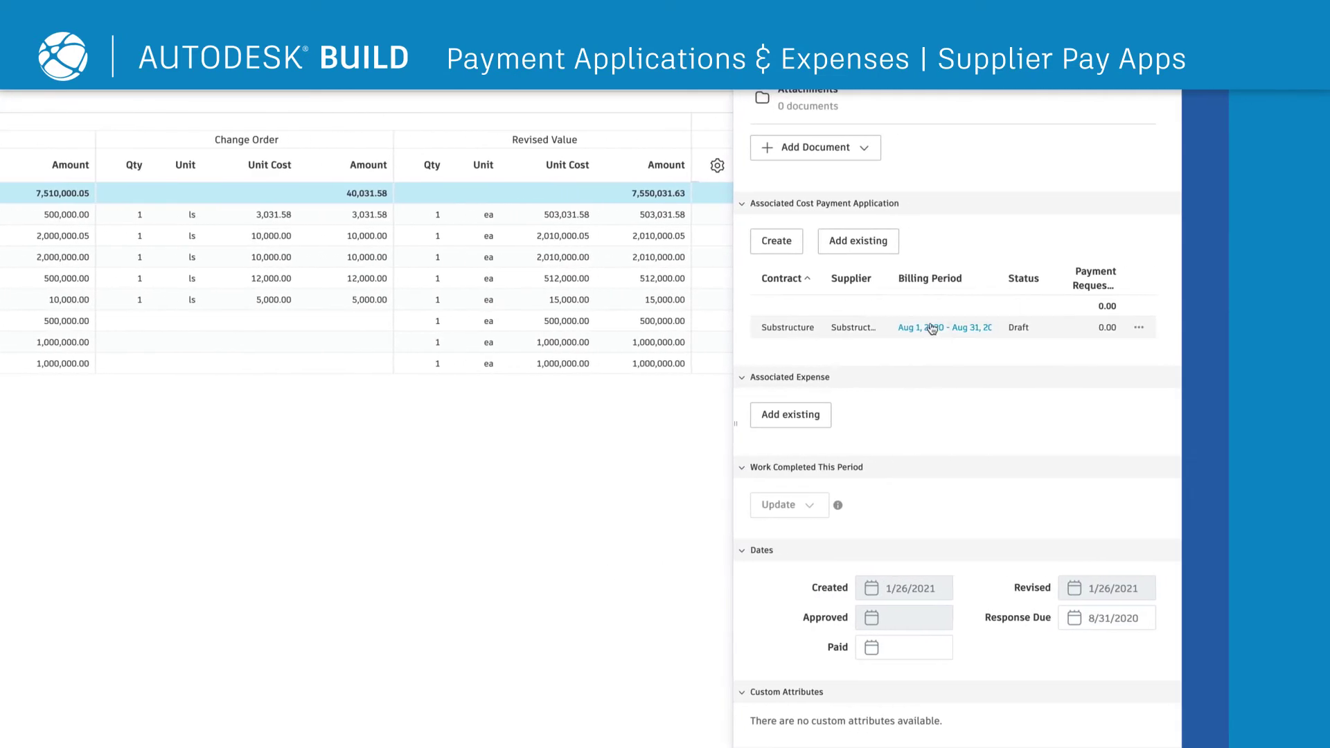
left_click(932, 328)
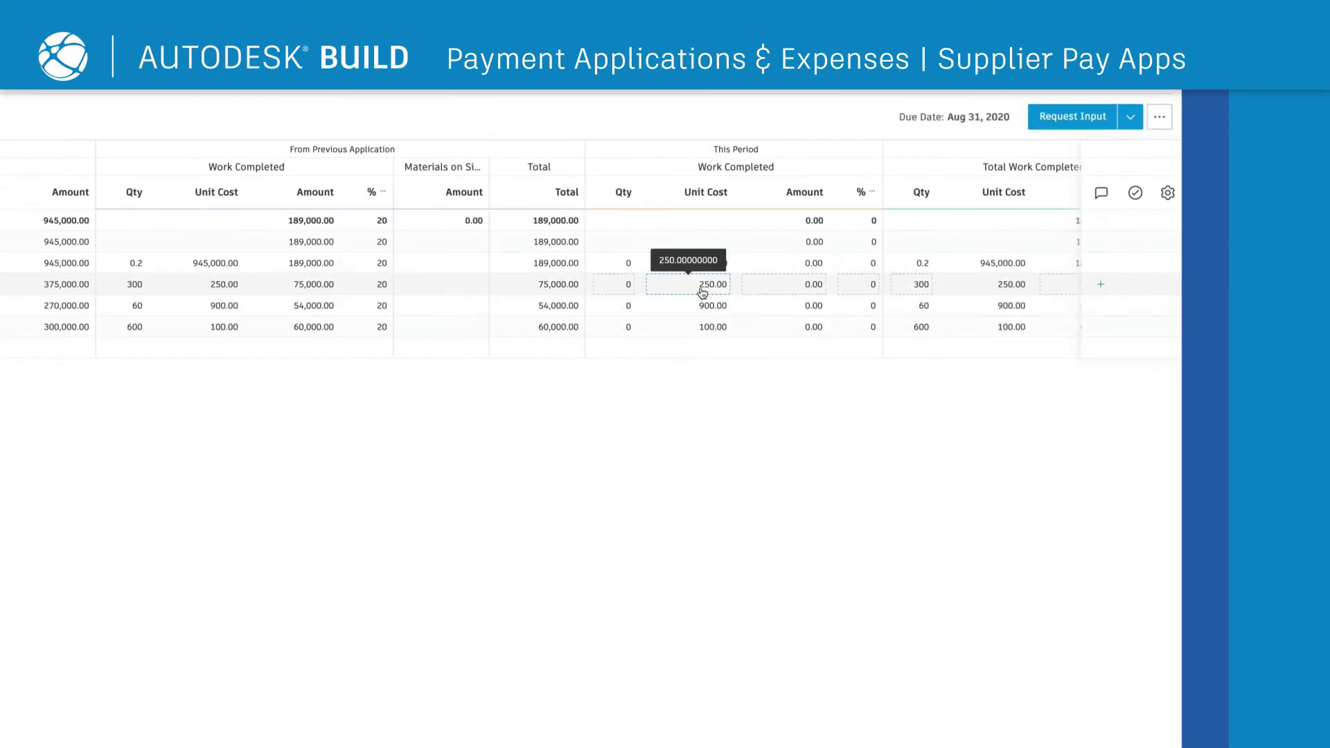
left_click(623, 285)
type("500")
key("Return")
type("100")
key("Return")
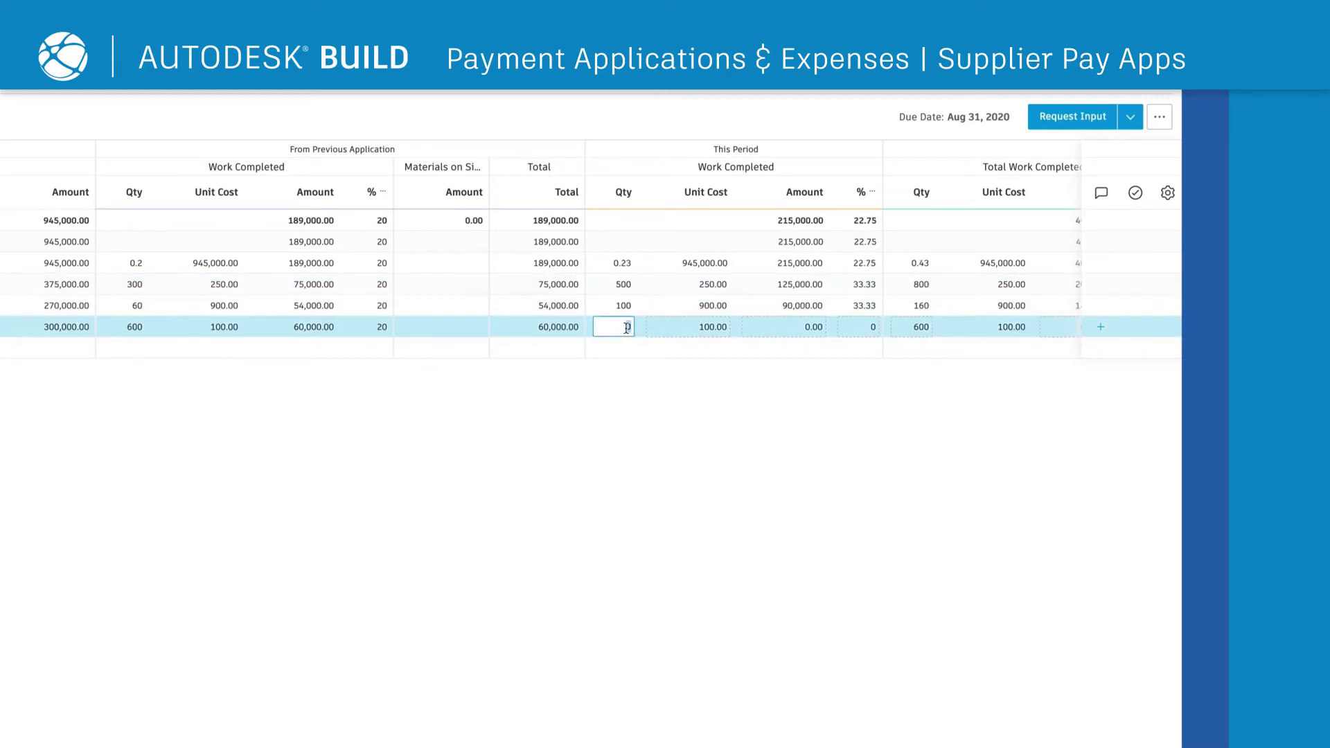
type("1")
left_click(632, 423)
Step: Request supplier input on the Substructure pay app, then submit, accept and approve it
left_click(1068, 123)
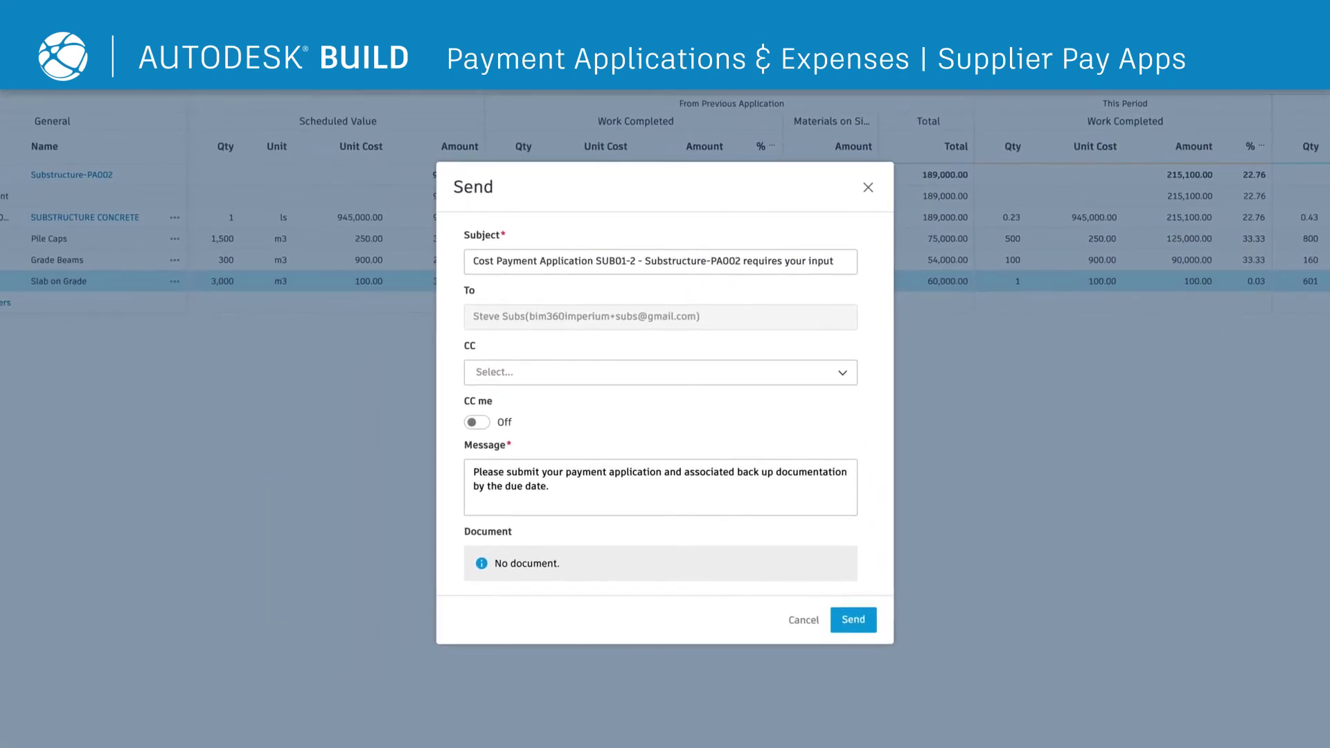
left_click(848, 621)
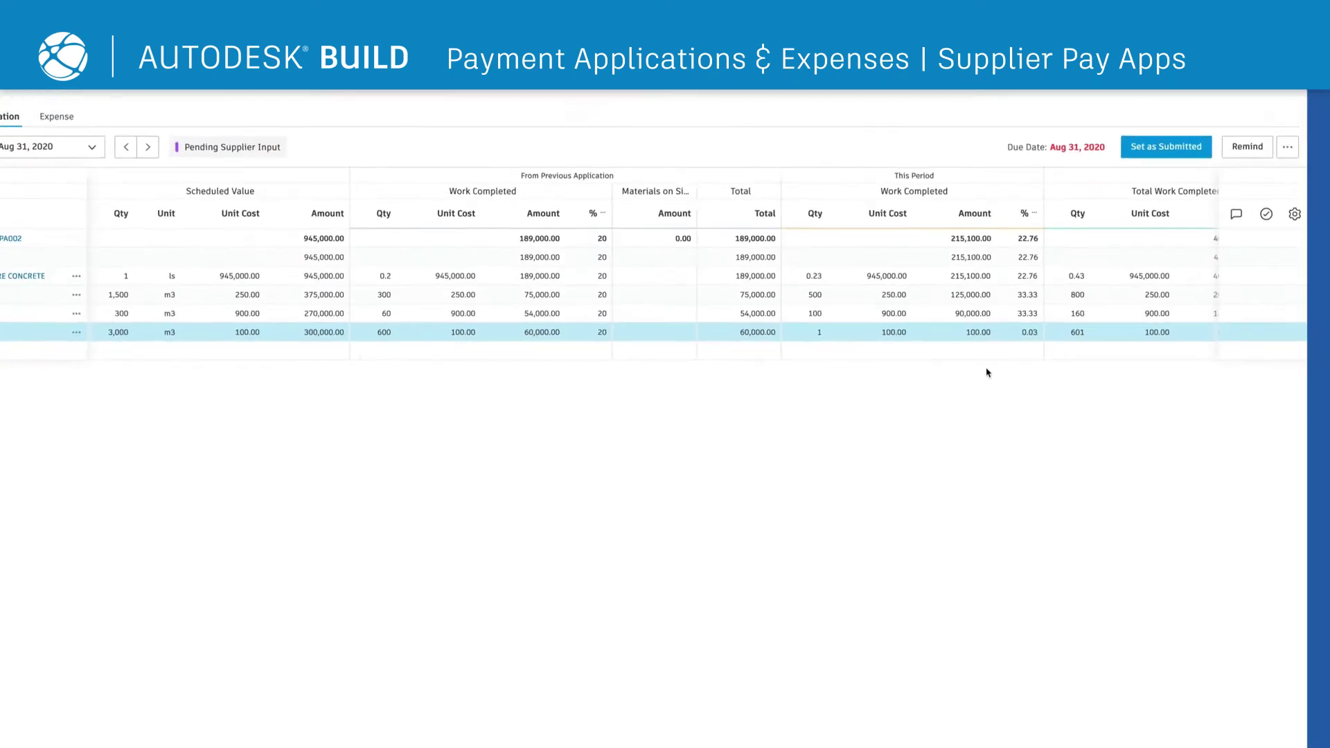
left_click(1070, 175)
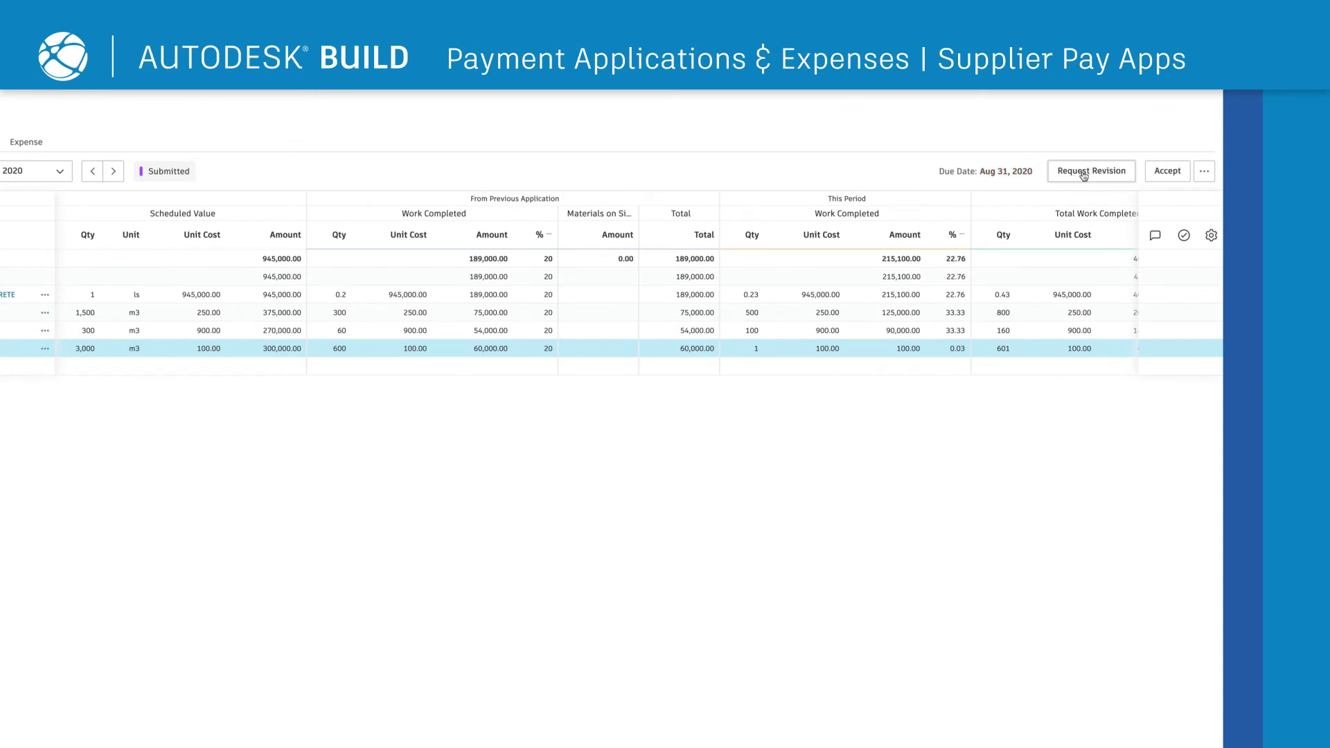
left_click(1168, 174)
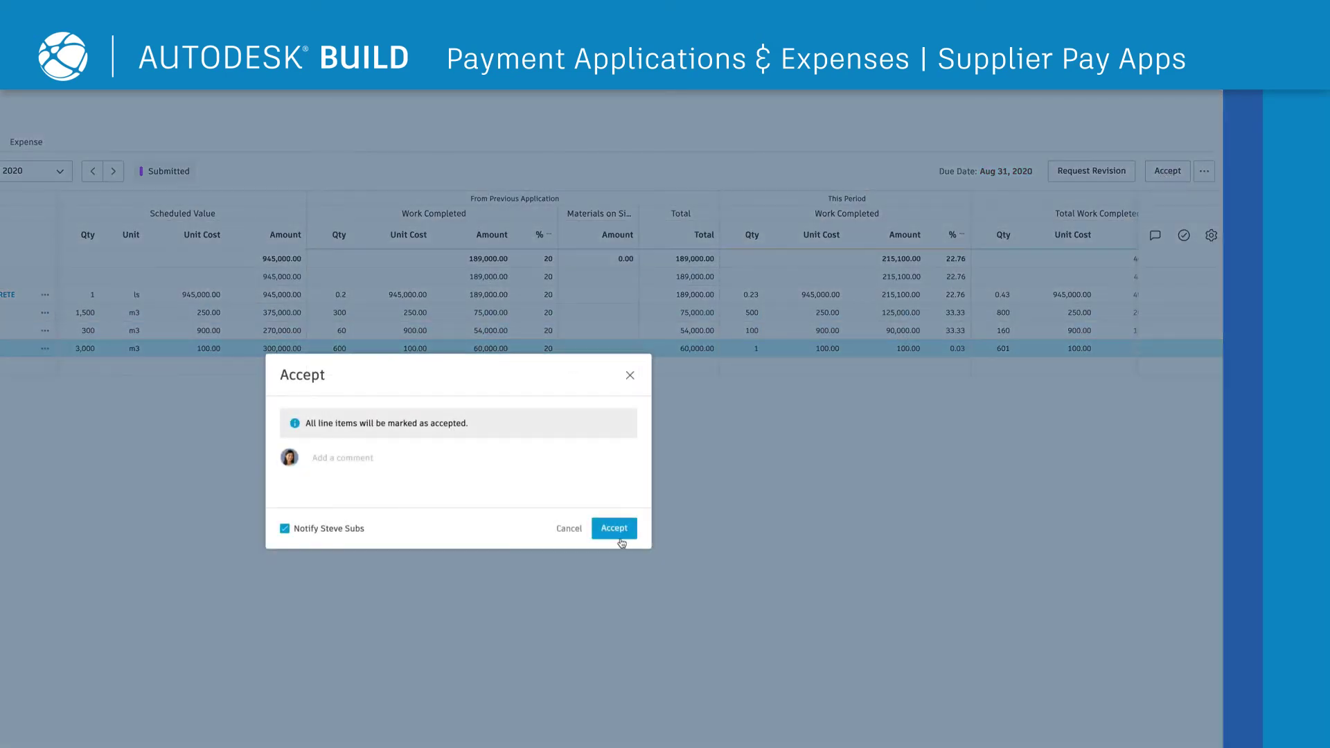
left_click(620, 537)
left_click(1155, 177)
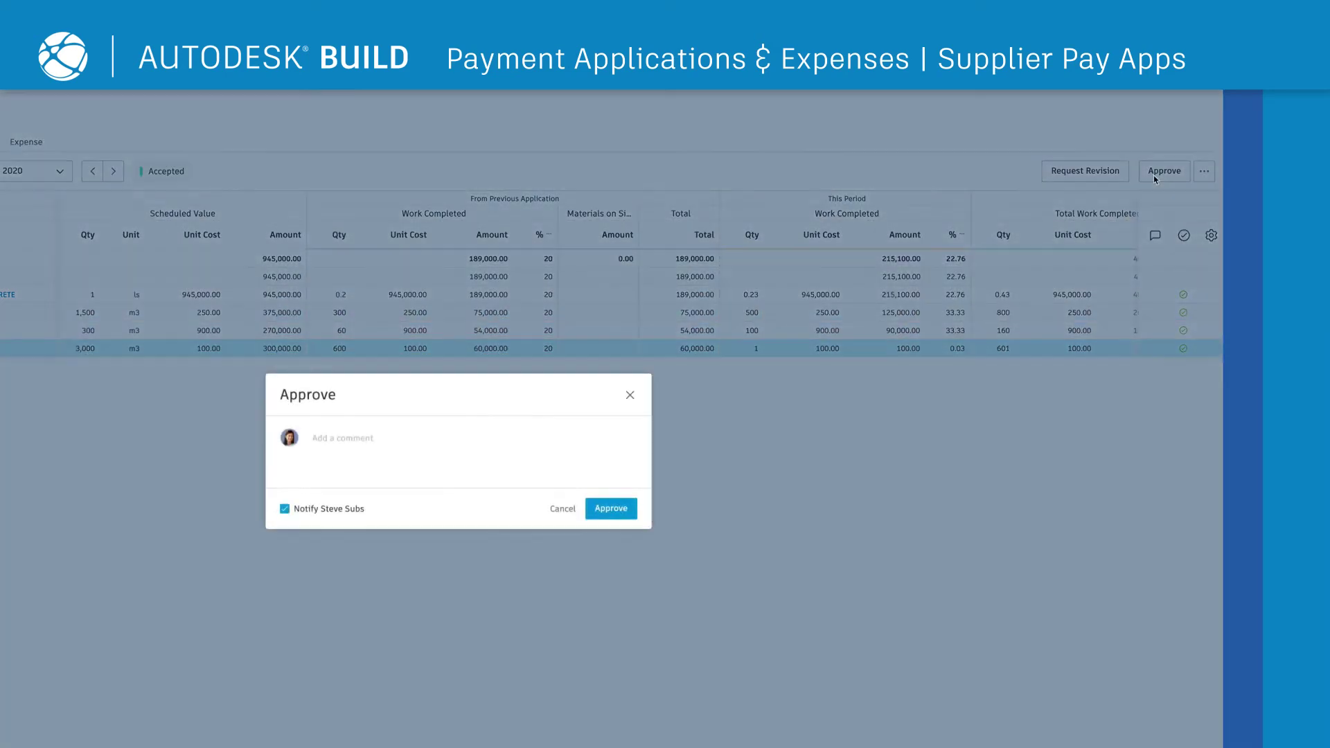
left_click(611, 509)
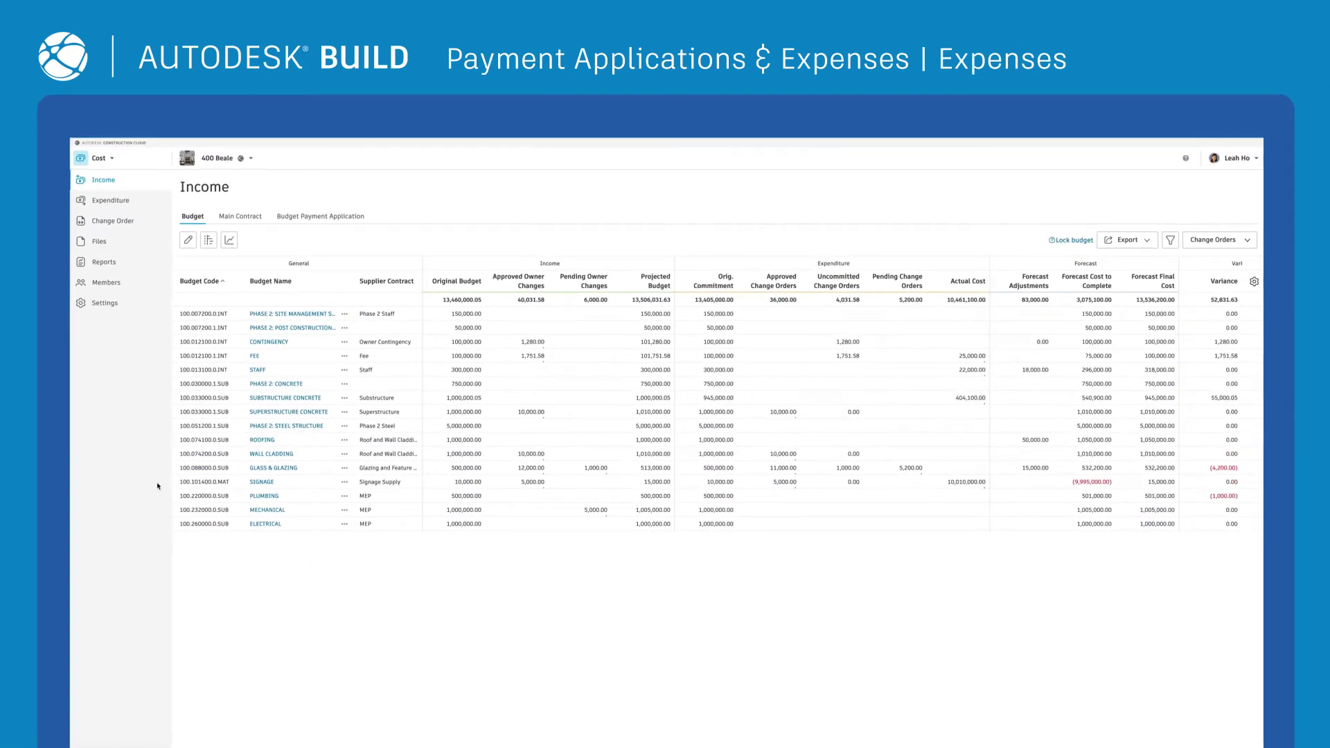
Step: Add an expense from contract MIS01 - Signage Supply and set its status to Approved
left_click(174, 182)
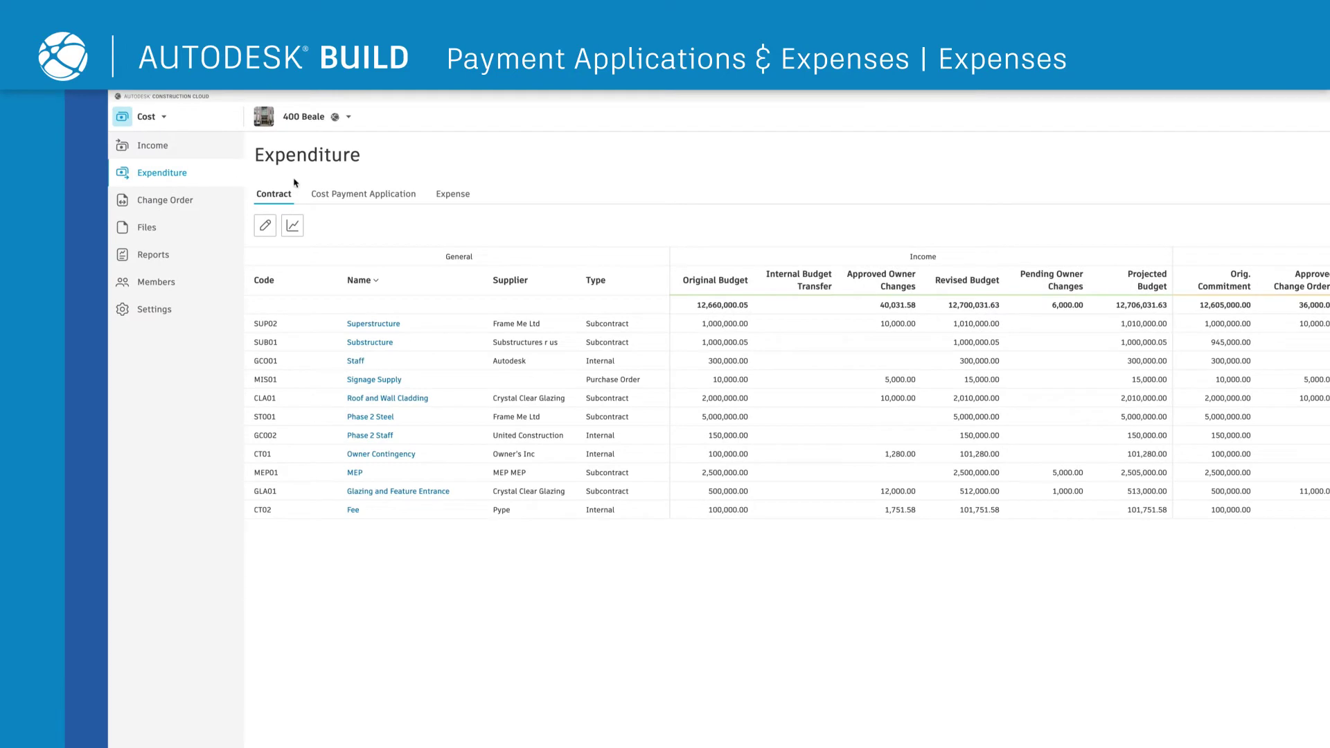
left_click(443, 200)
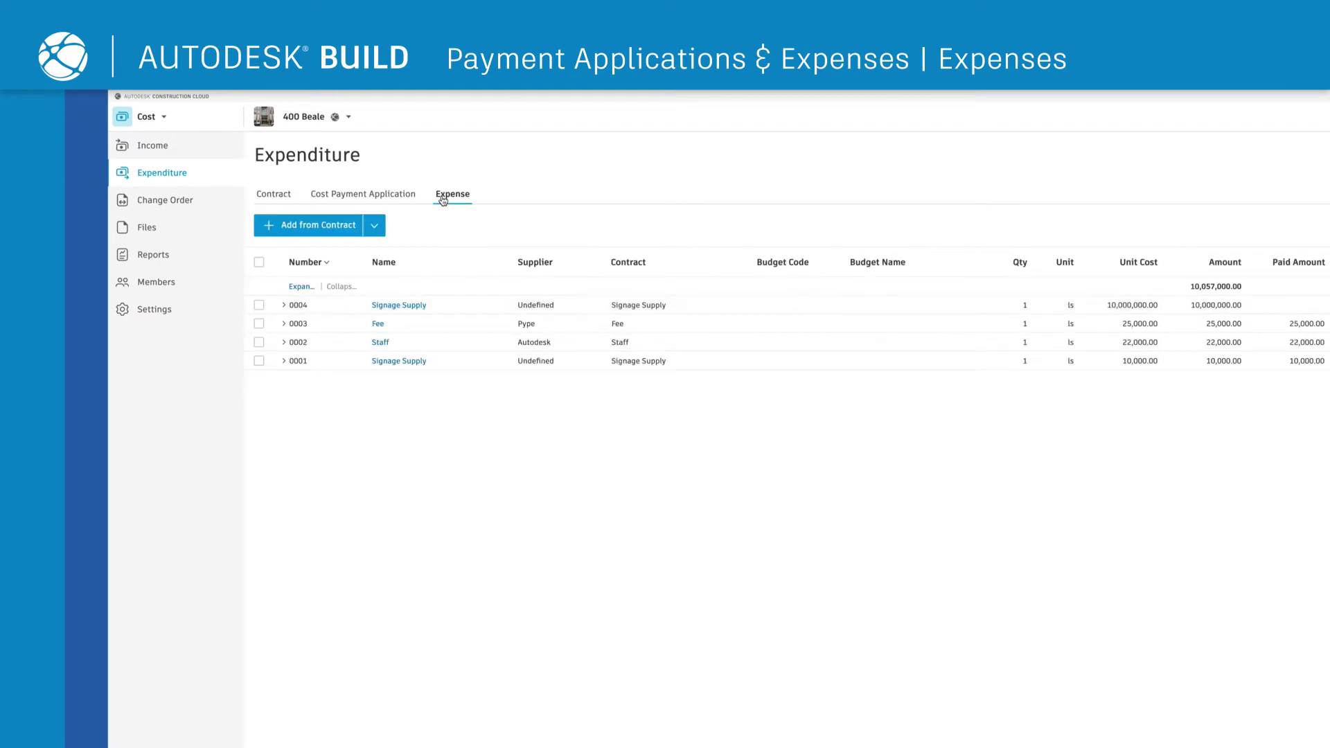
left_click(305, 229)
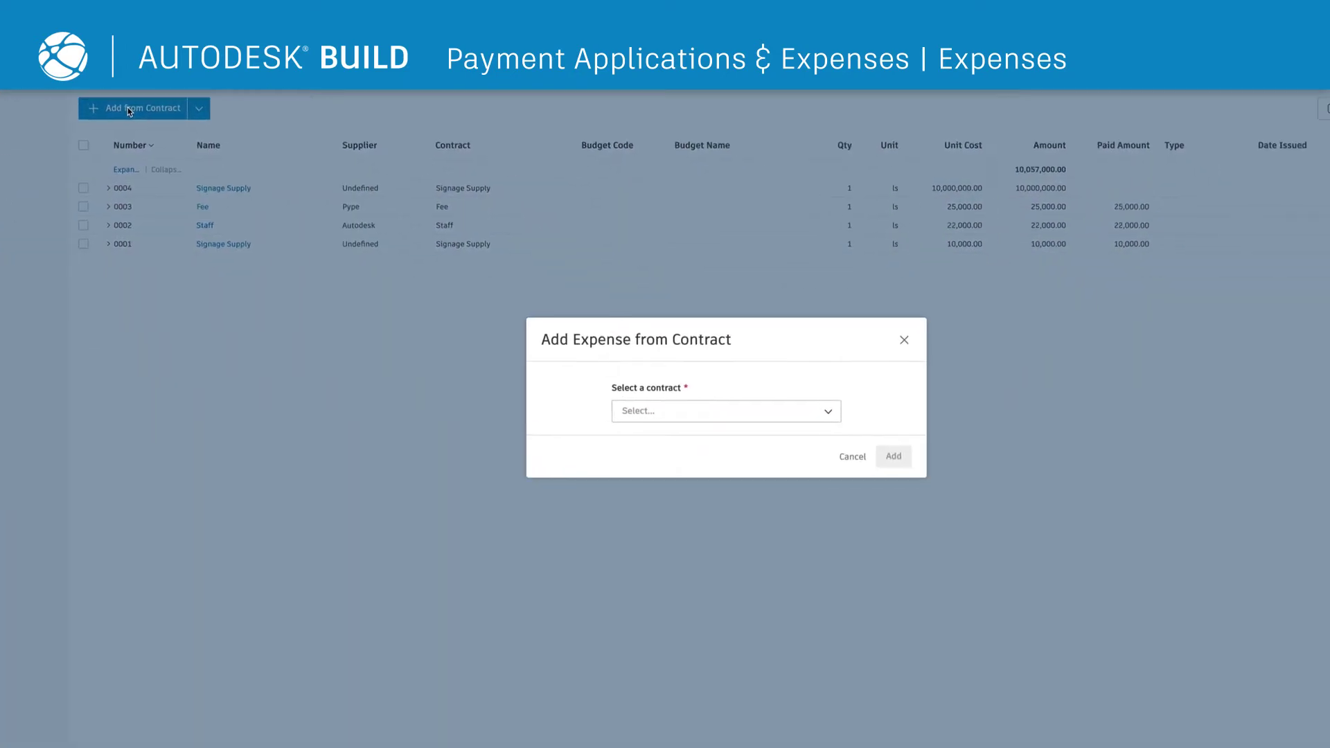
left_click(999, 532)
scroll(1014, 624, "down", 1)
scroll(734, 485, "down", 2)
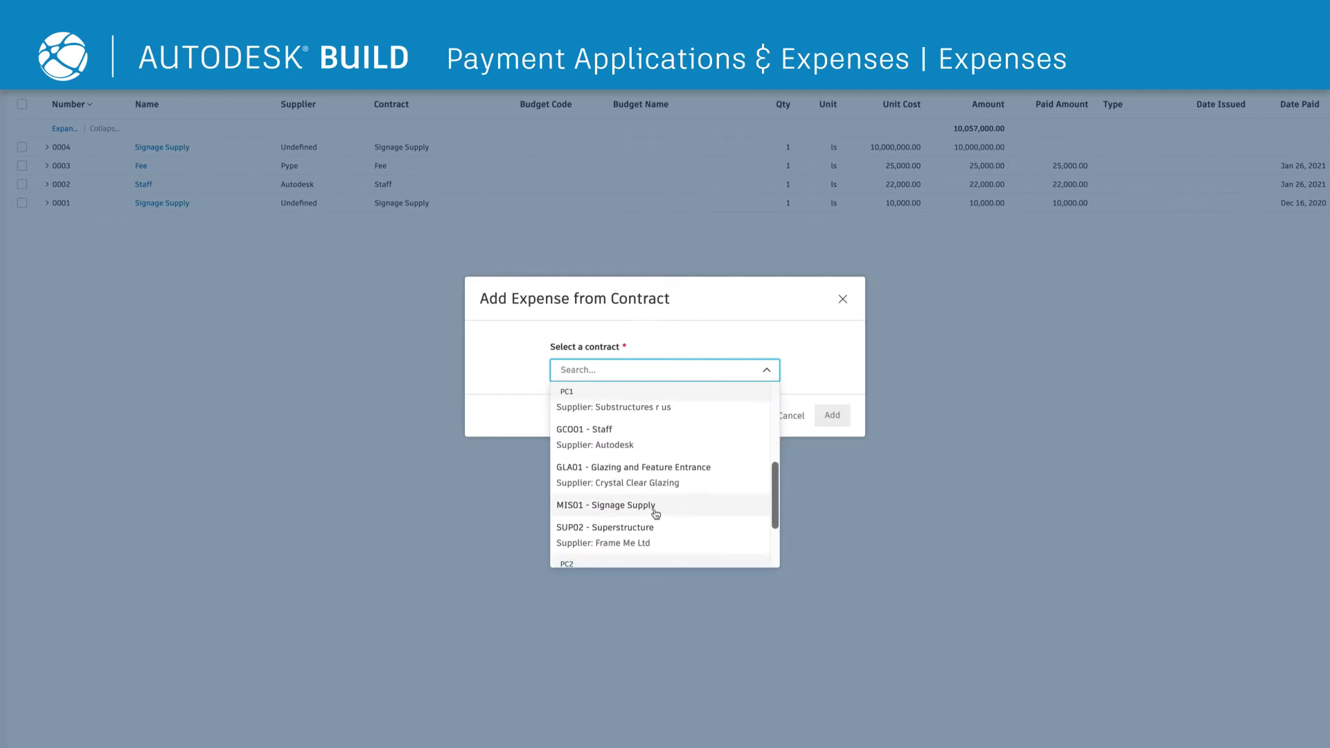
left_click(736, 508)
left_click(832, 416)
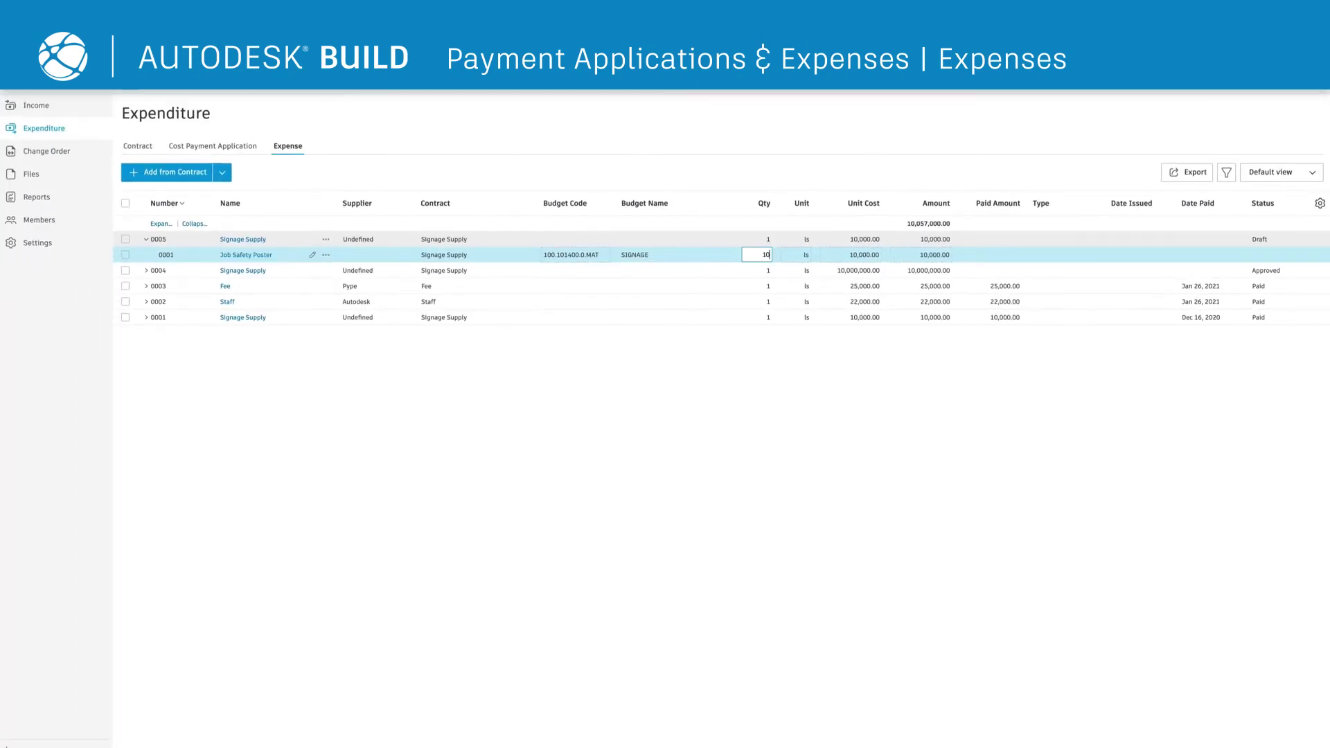
left_click(1274, 238)
left_click(1262, 254)
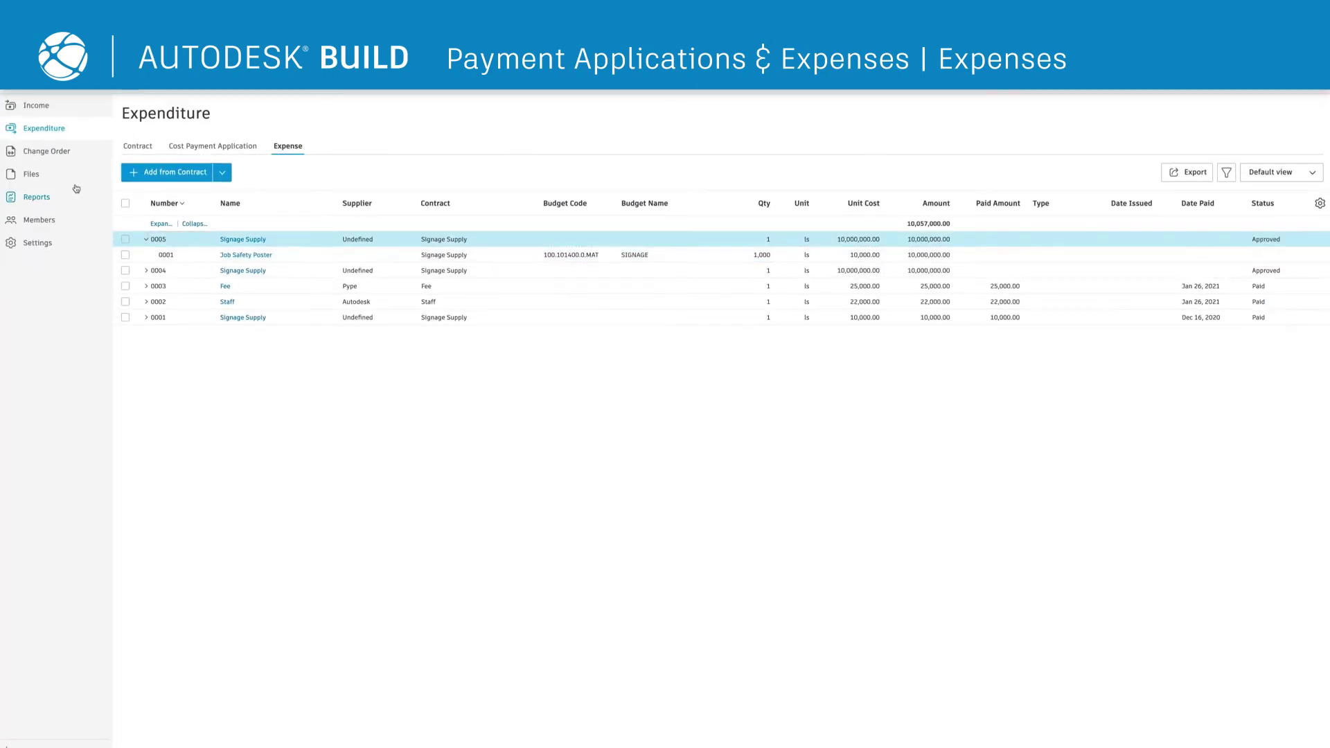
Step: Attach existing expense 0004 to the Prime Contract-PA004 pay application
left_click(43, 110)
left_click(277, 145)
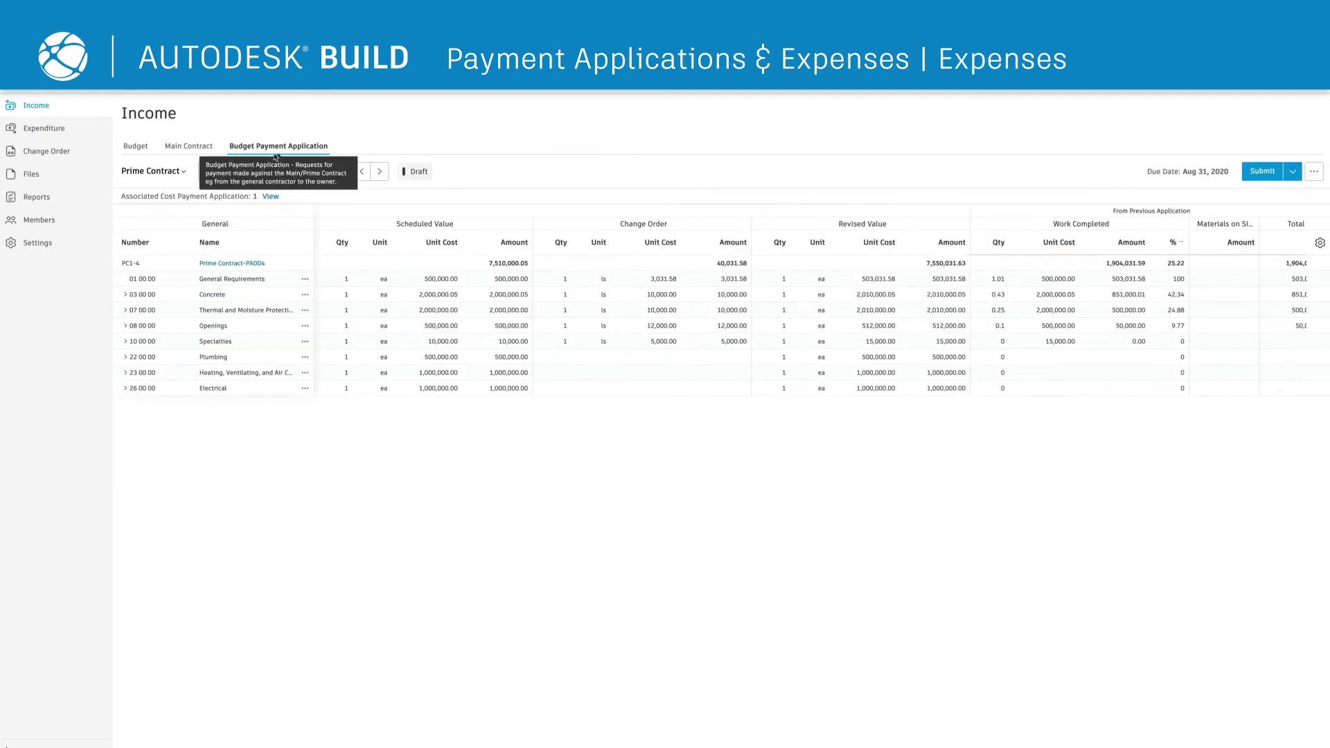
left_click(231, 263)
scroll(1060, 354, "down", 10)
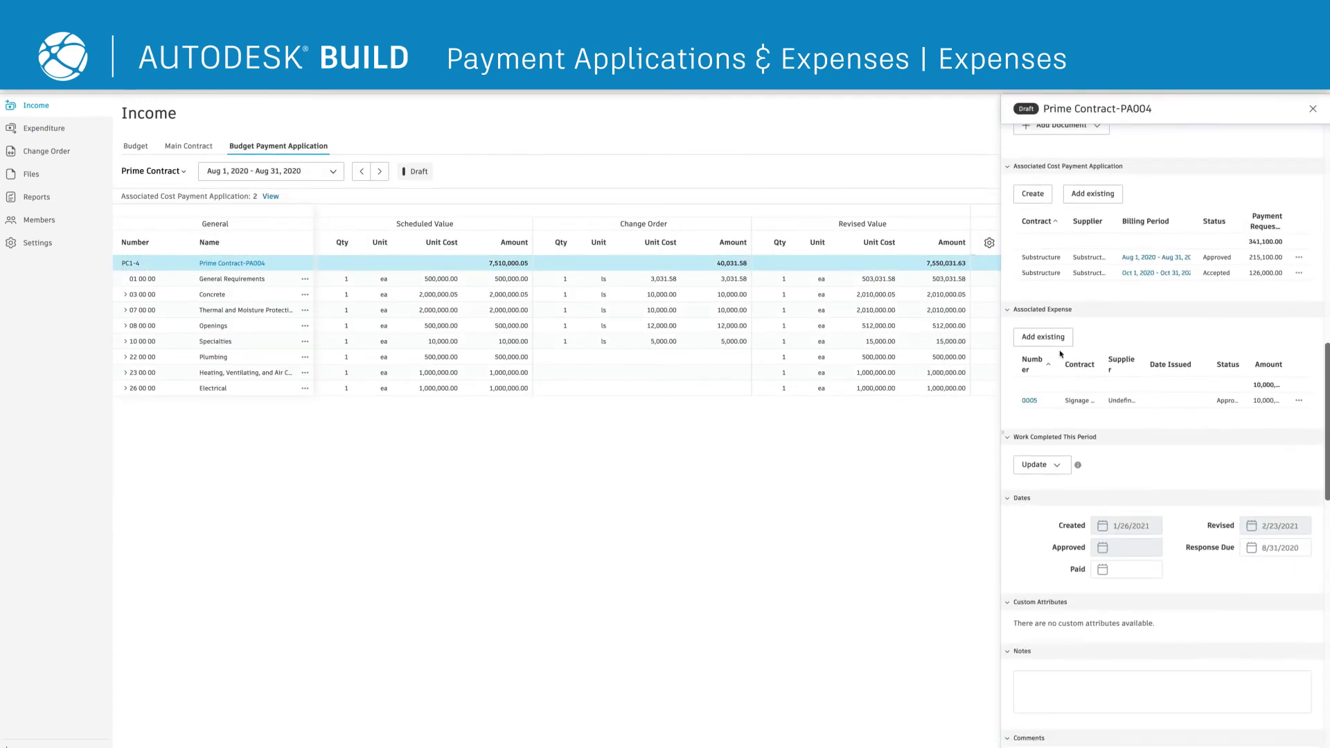
left_click(1042, 344)
left_click(522, 377)
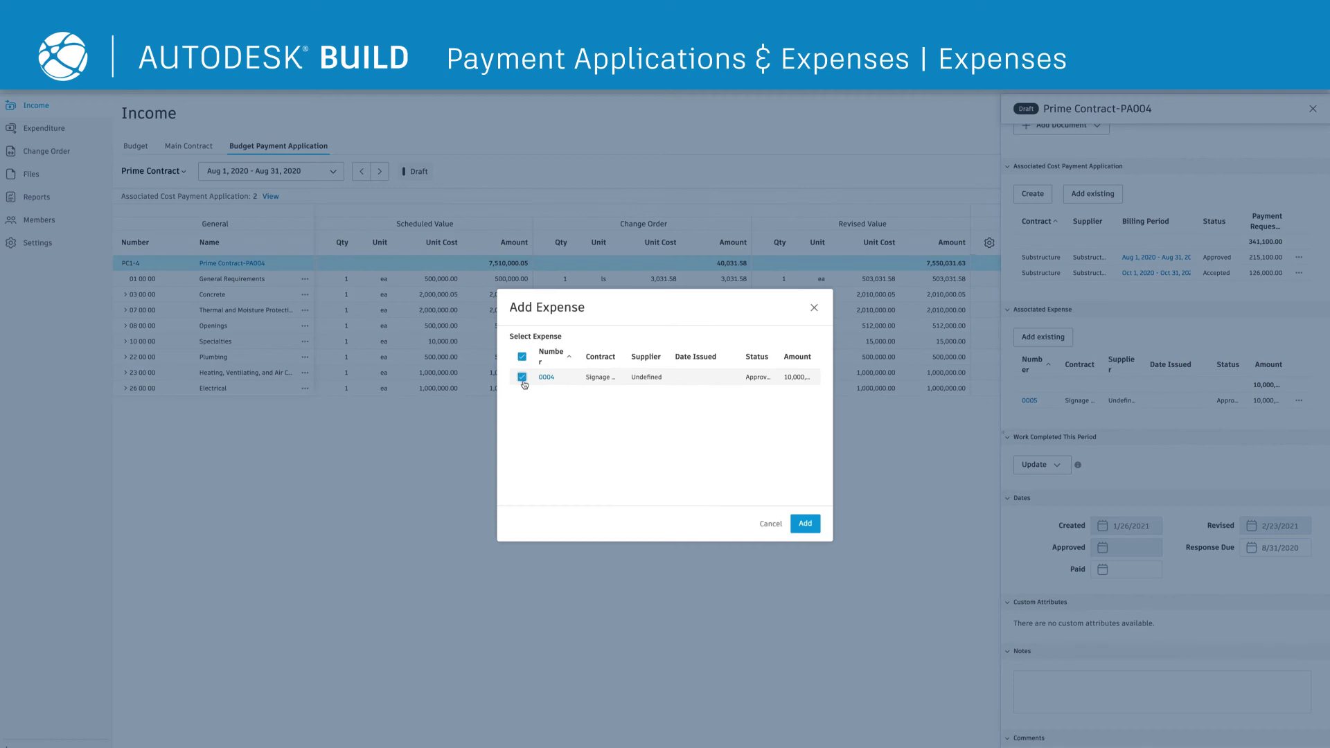
left_click(805, 524)
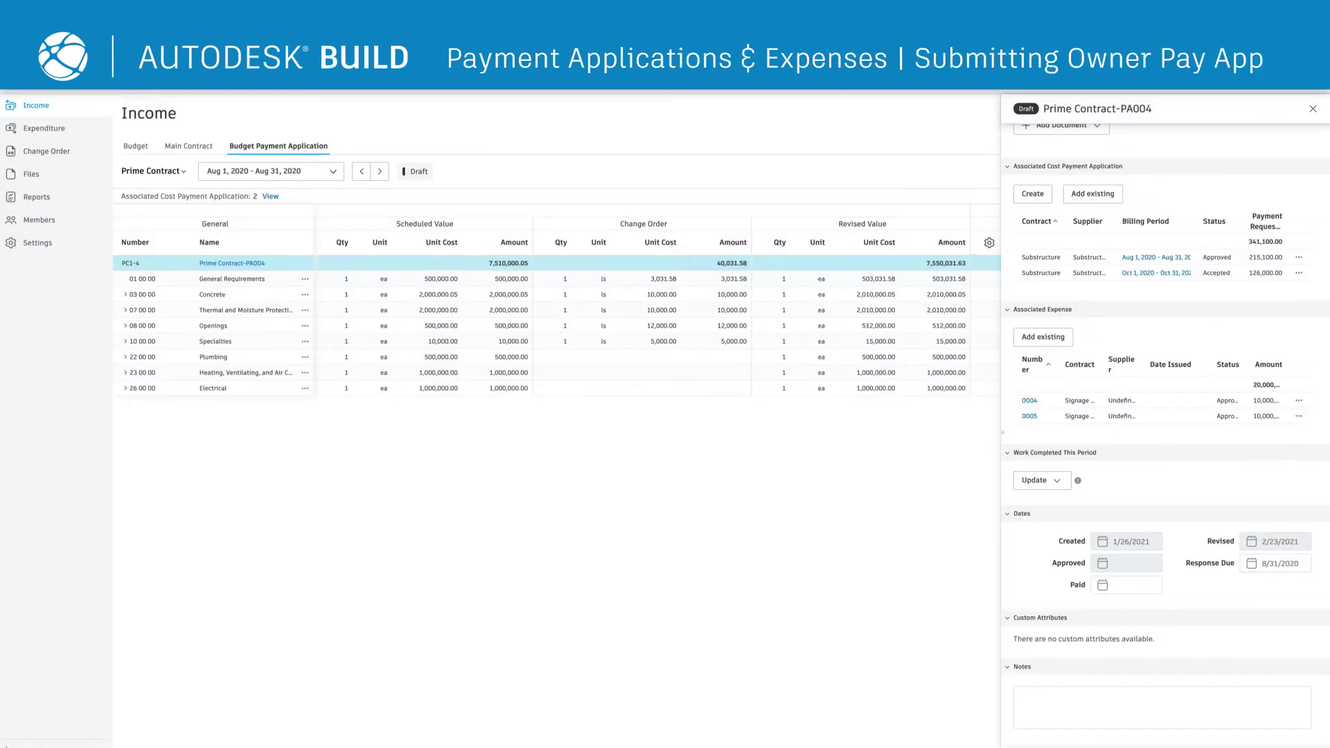
Step: Submit pay application PA004 and send it to the owner
scroll(1321, 182, "up", 10)
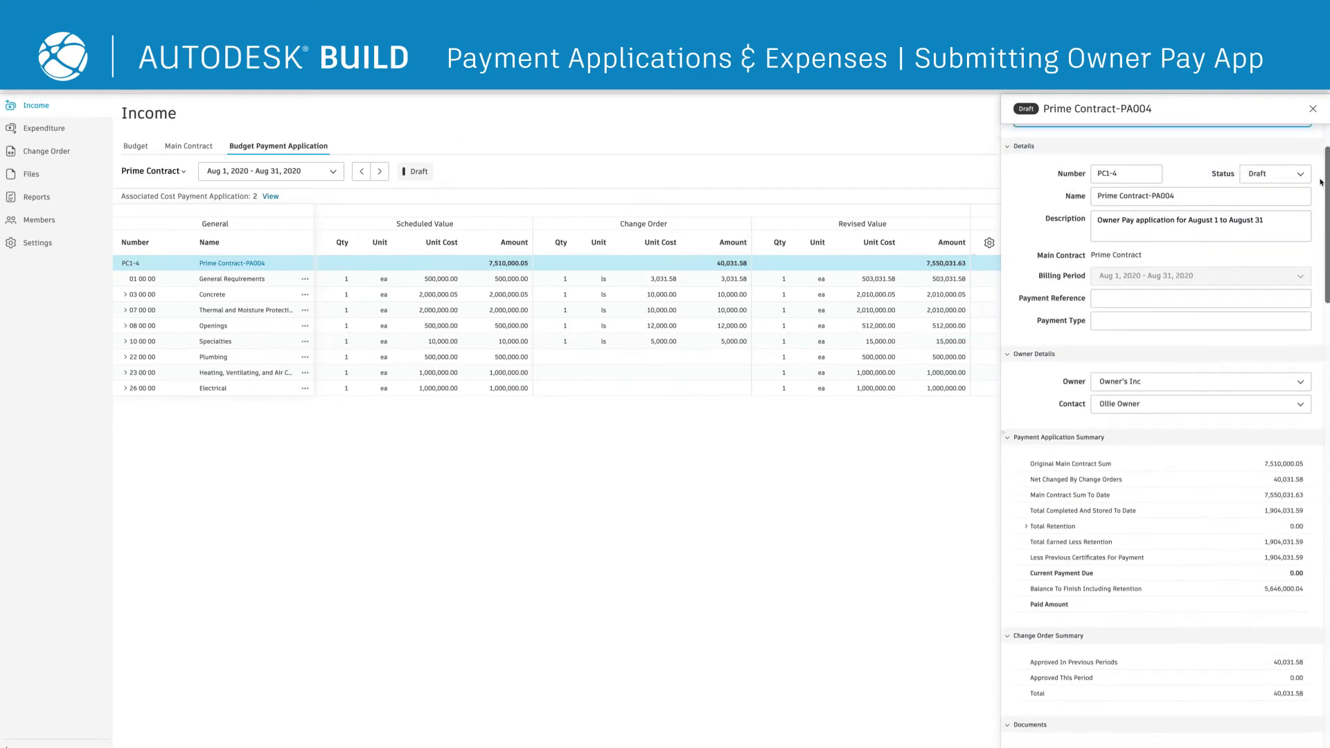
scroll(1321, 182, "up", 2)
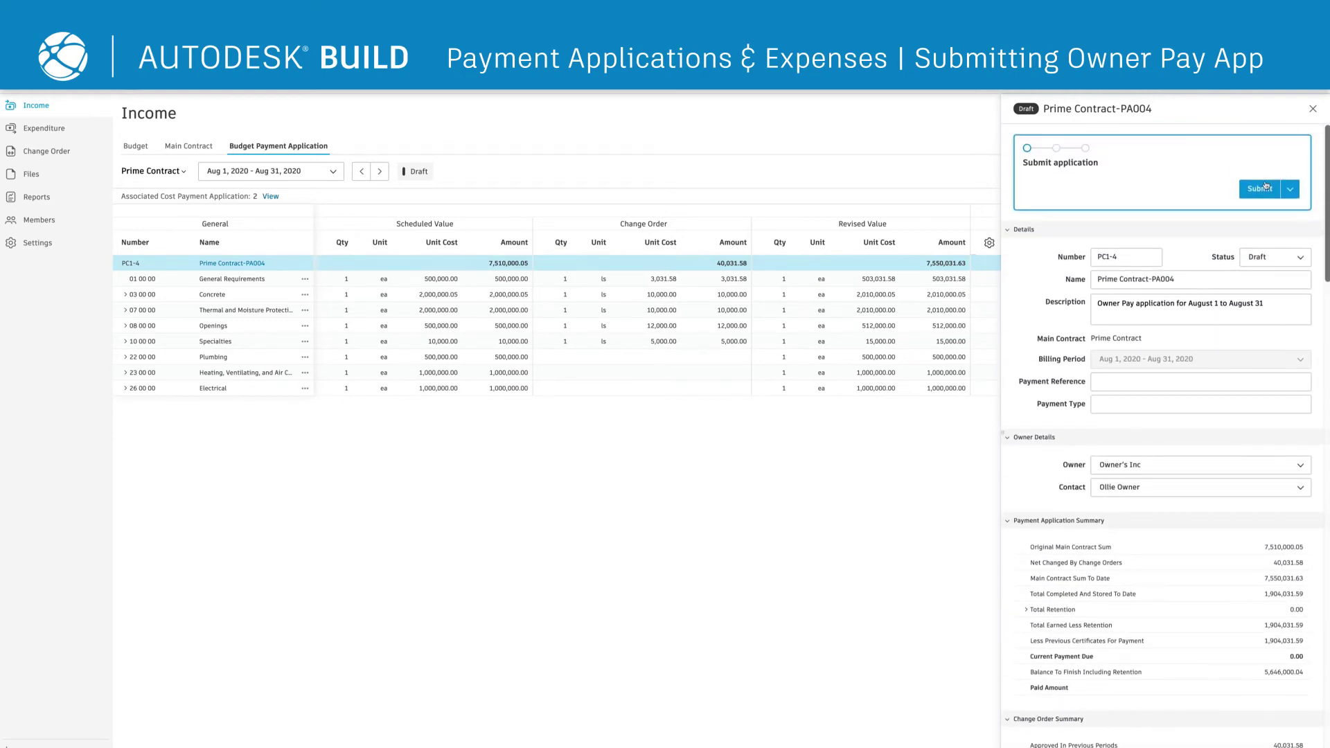
left_click(1264, 187)
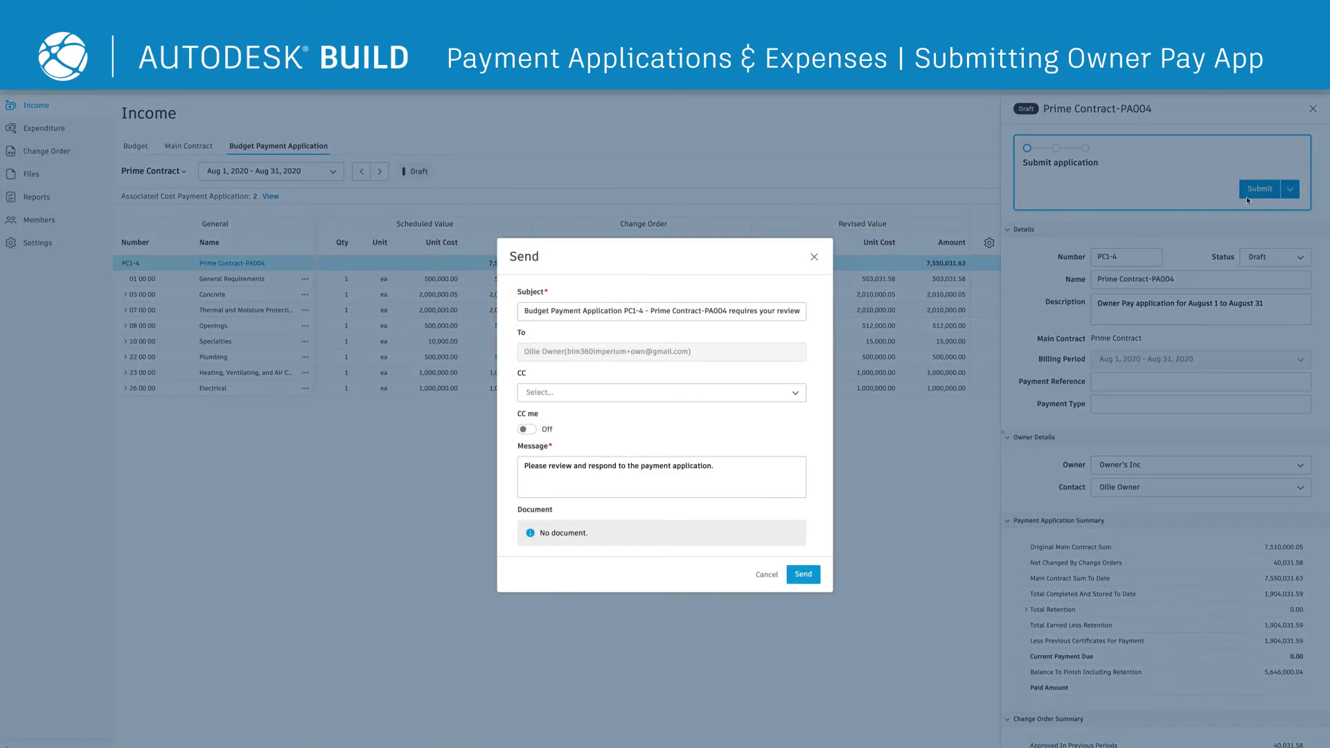
left_click(804, 575)
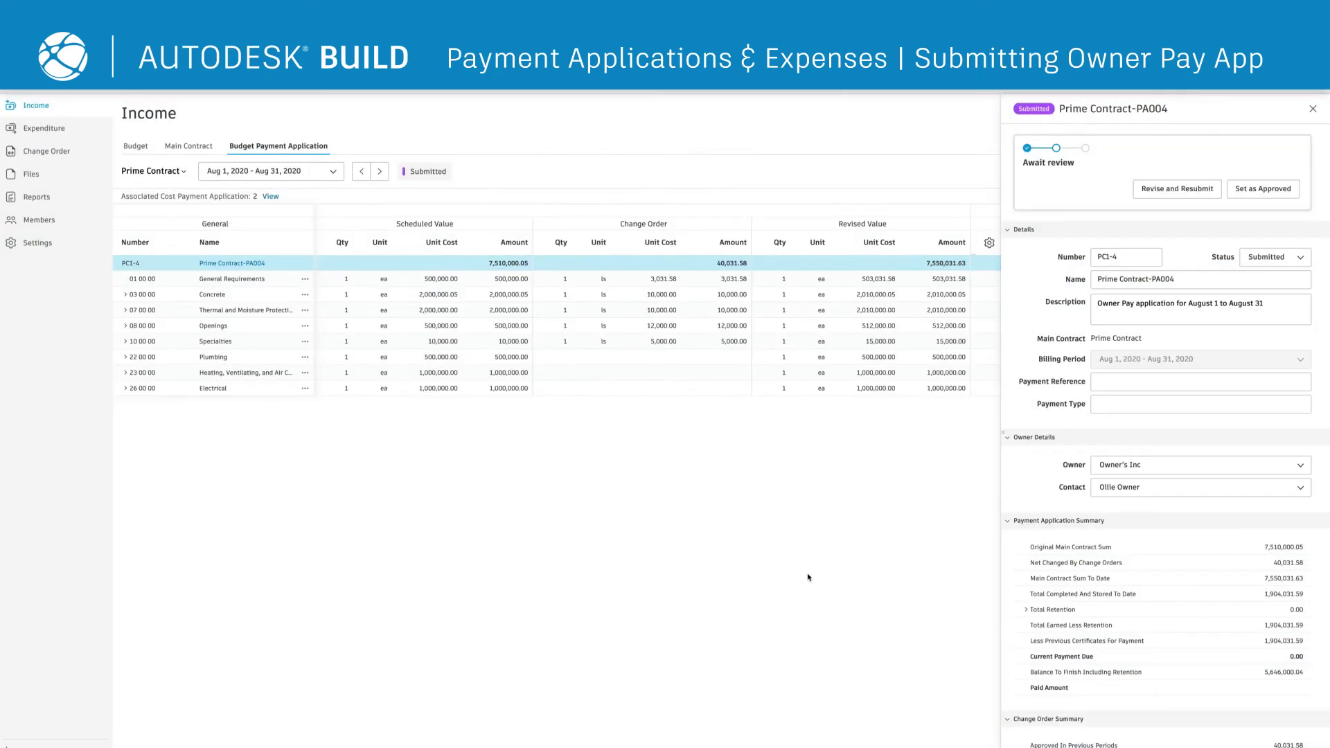
Step: Switch the Cost project to the Budget view
left_click(137, 146)
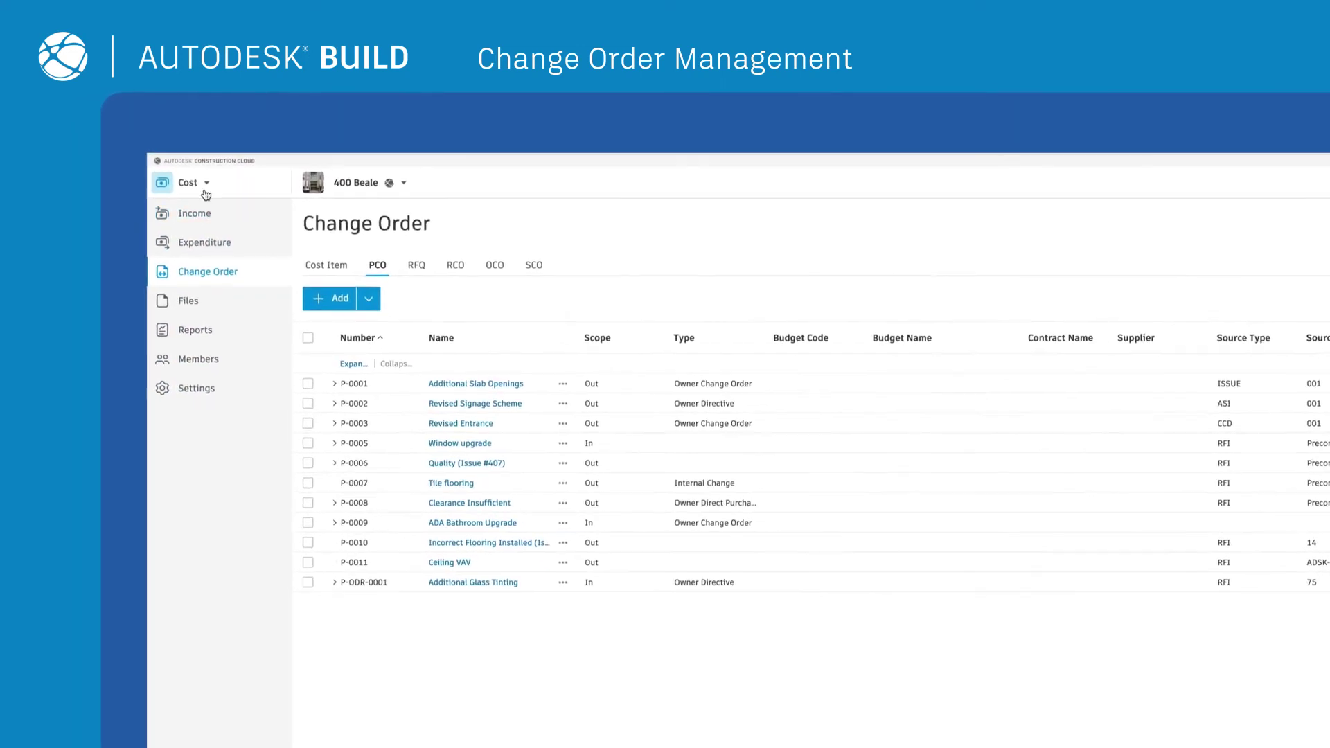
Step: In Build, create a new PCO referenced from the Additional Glass Tinting RFI
left_click(205, 191)
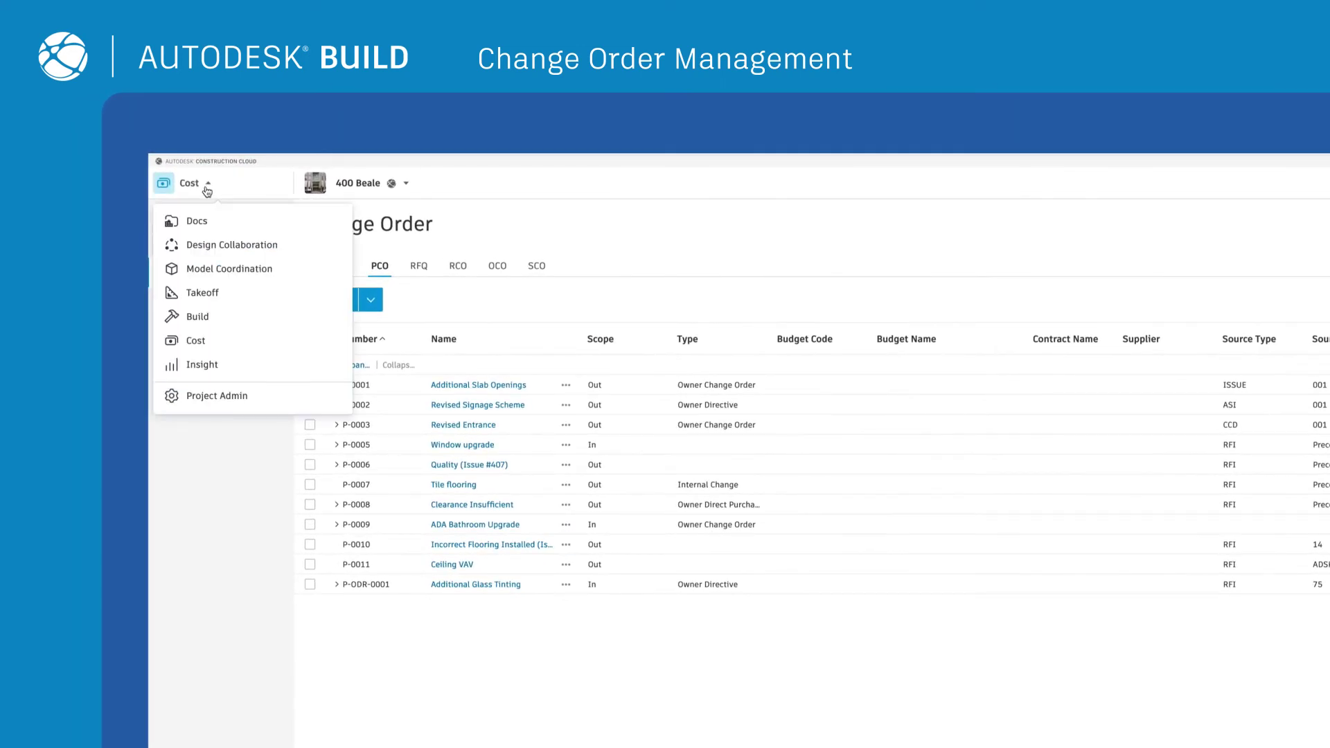
left_click(197, 317)
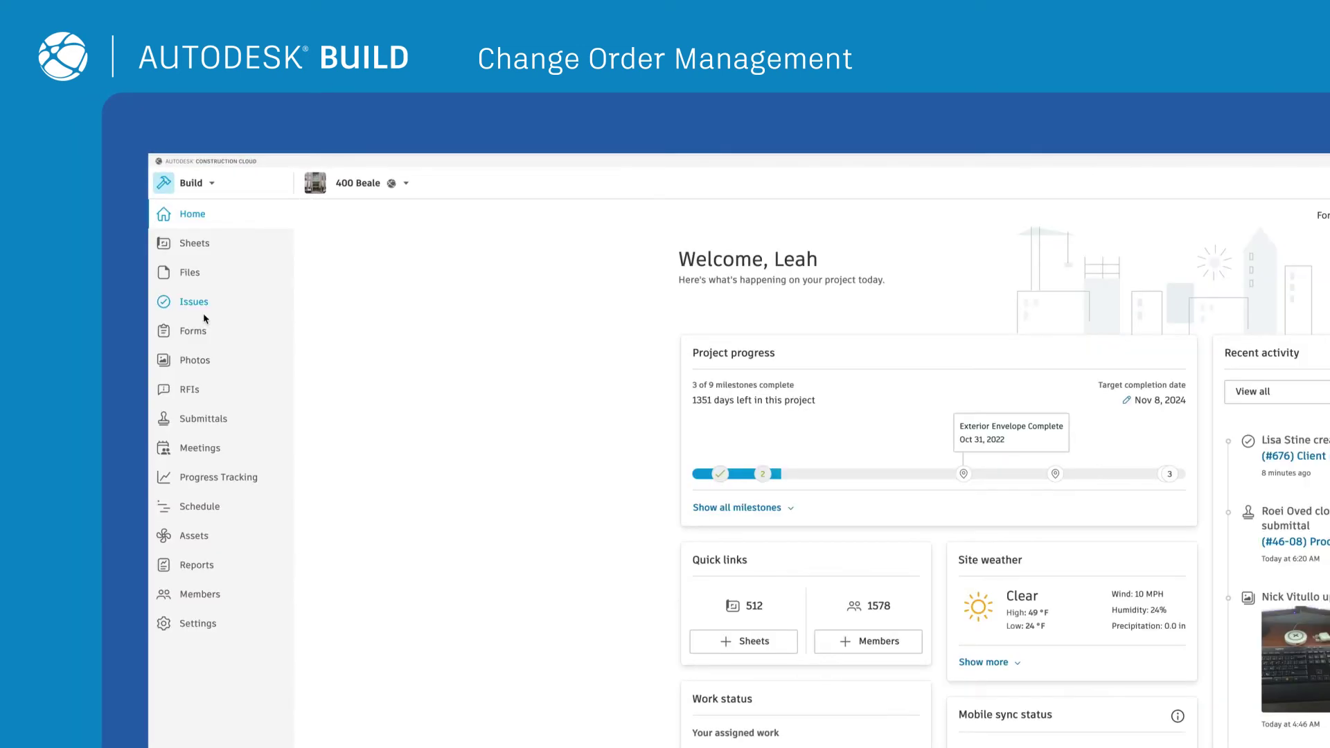
left_click(190, 390)
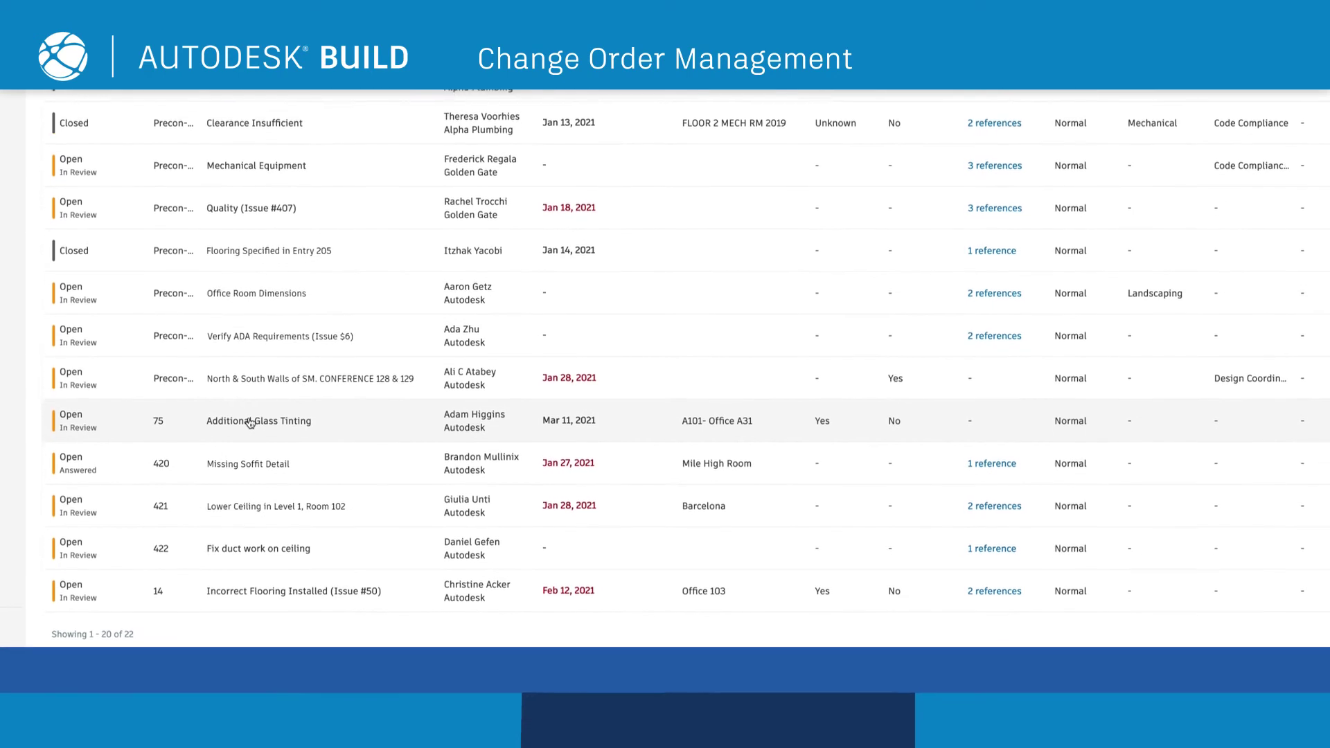
left_click(248, 409)
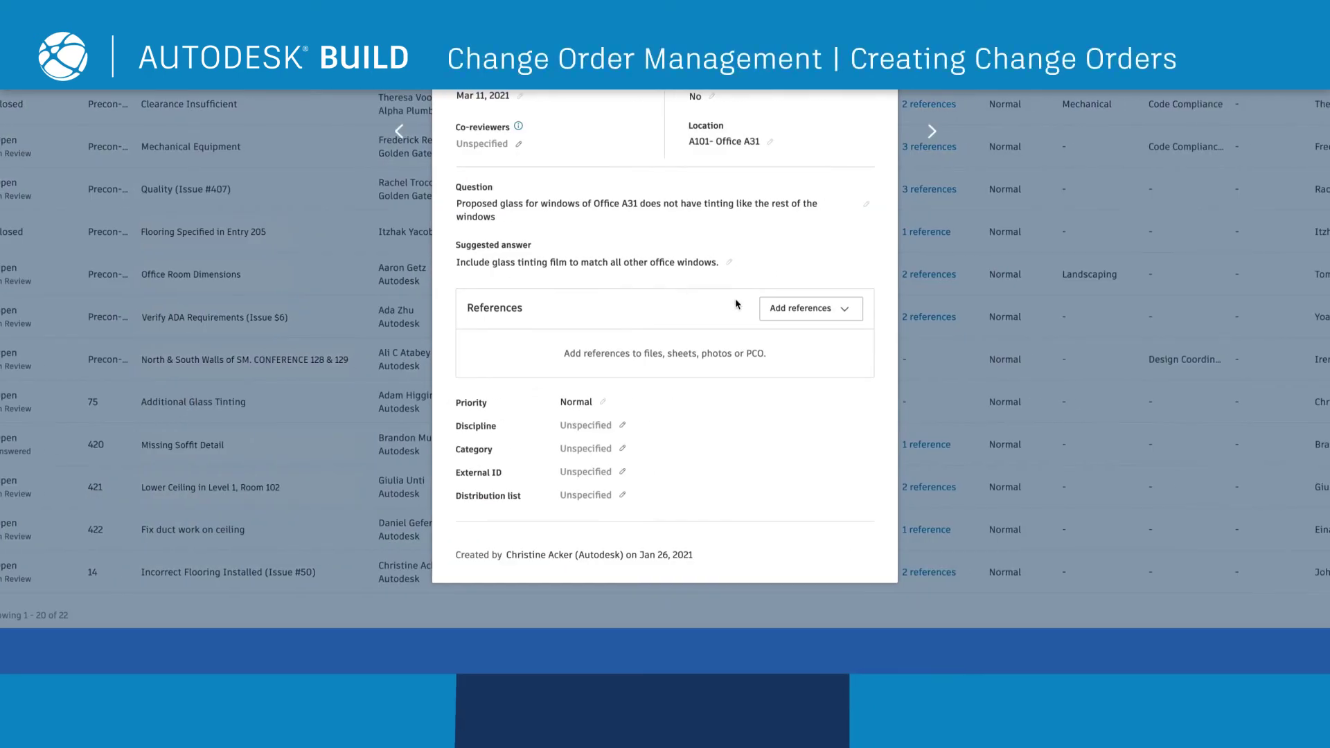
left_click(796, 308)
left_click(772, 409)
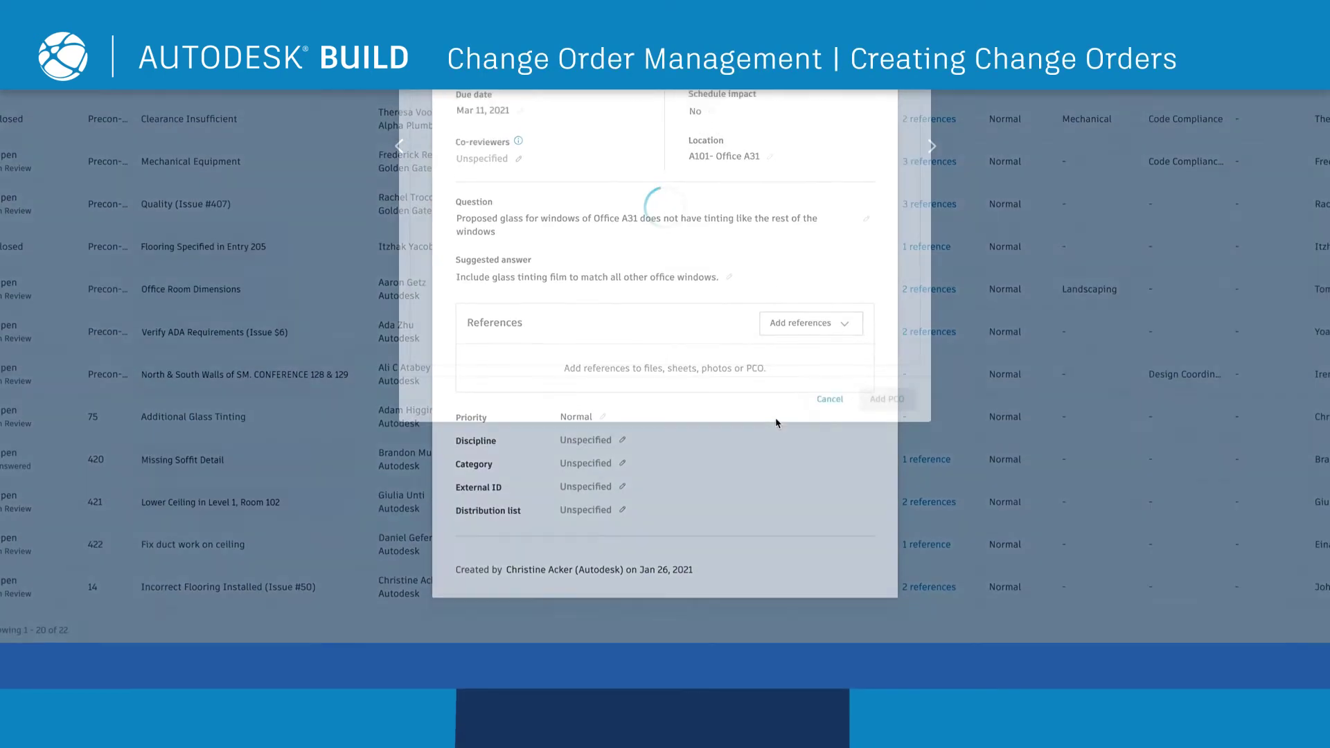
left_click(451, 246)
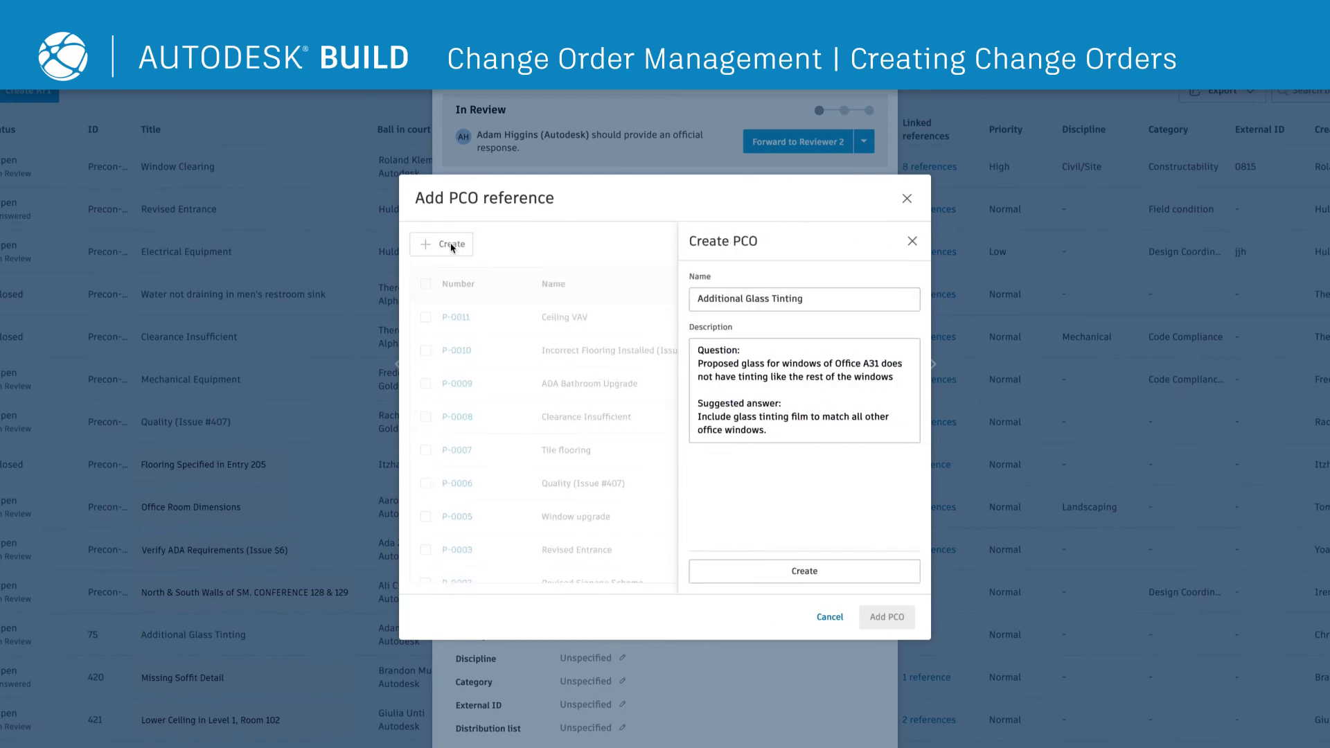
left_click(787, 567)
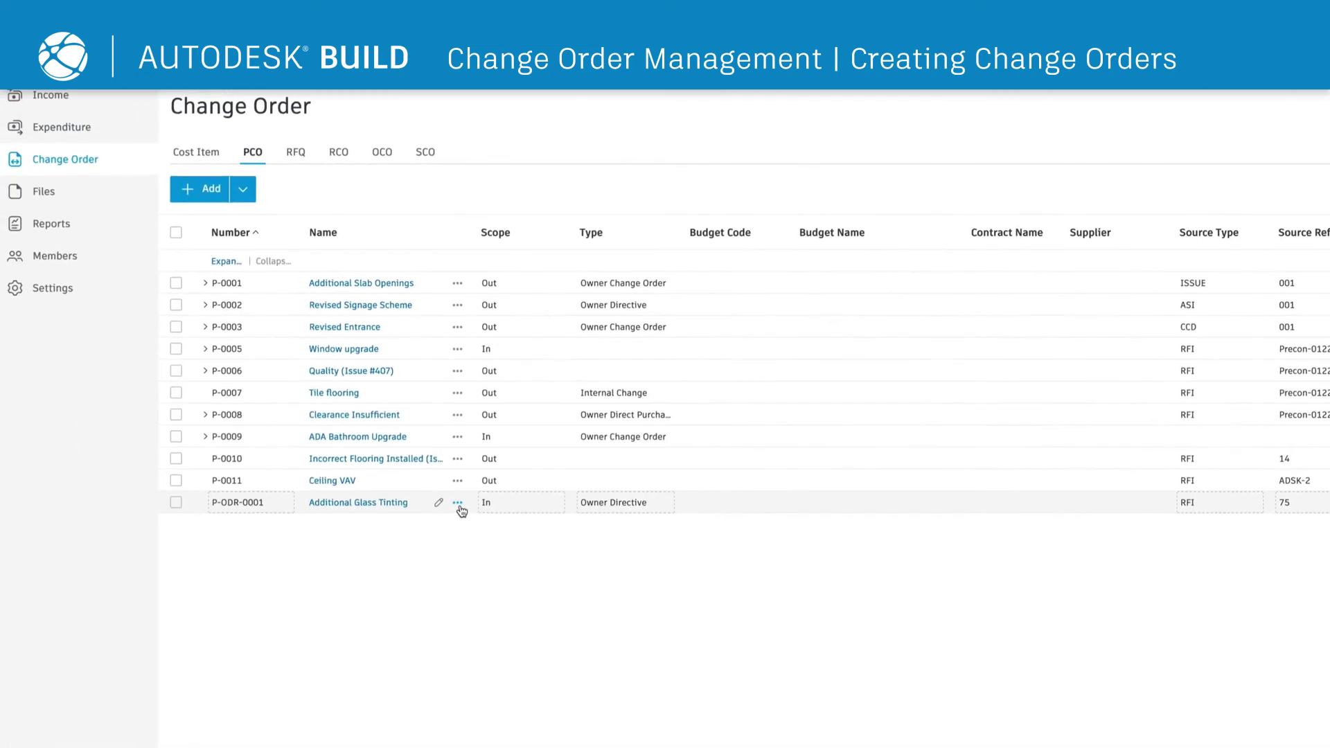
Step: Add a GLASS & GLAZING cost item estimated at 5,000 to the glass tinting PCO
left_click(457, 502)
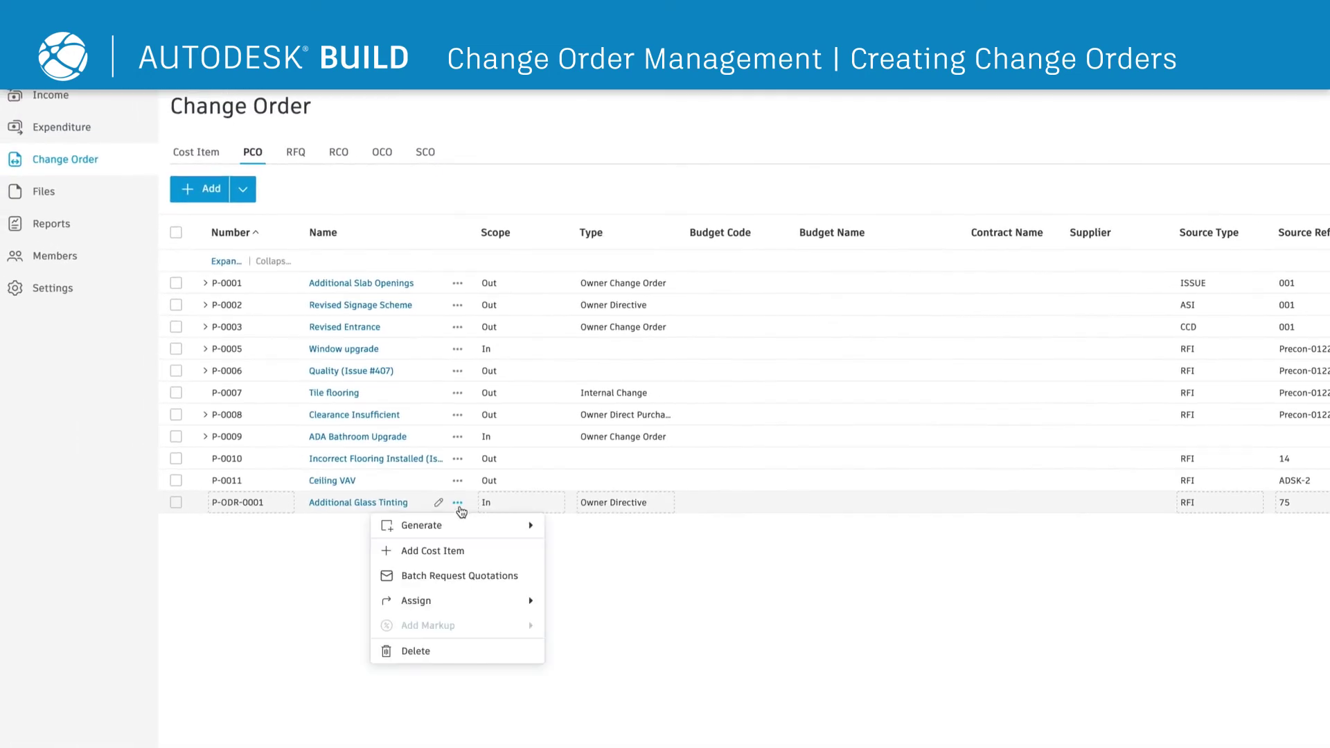
left_click(450, 547)
left_click(712, 528)
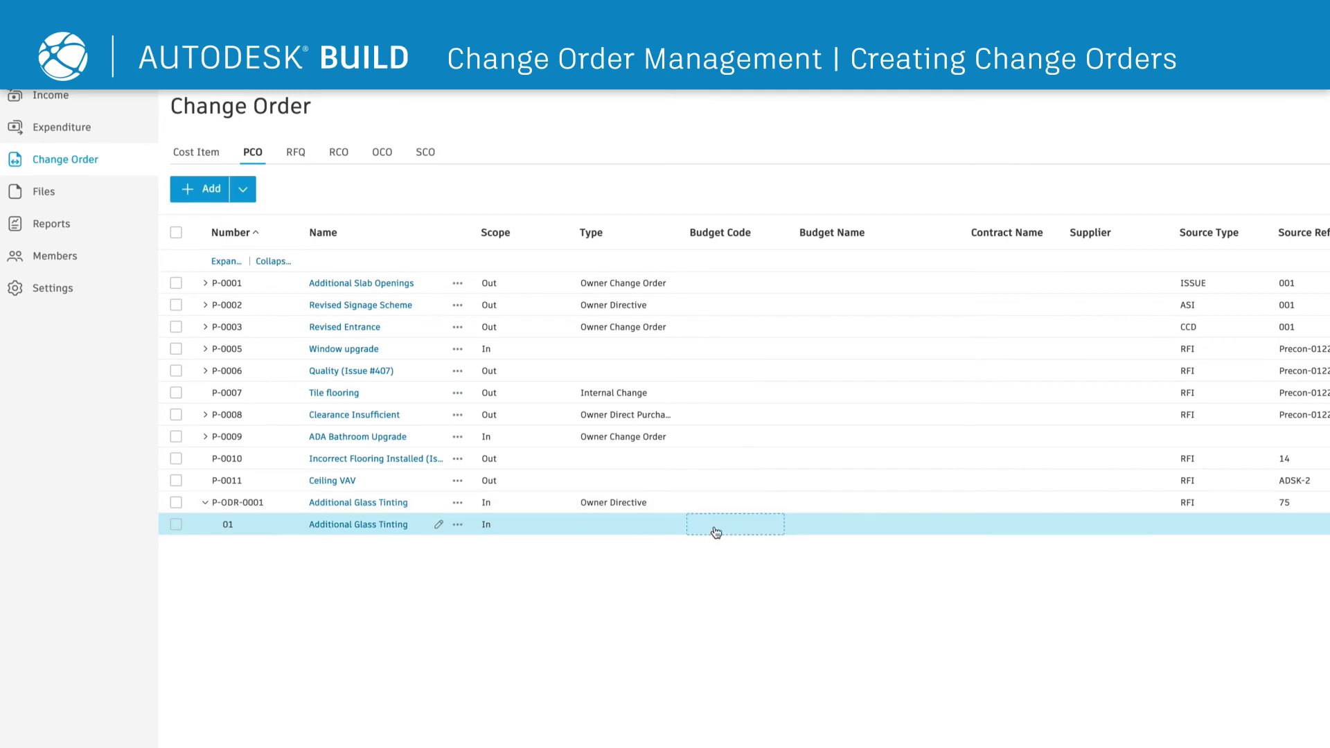
type("glass")
left_click(732, 566)
left_click(993, 528)
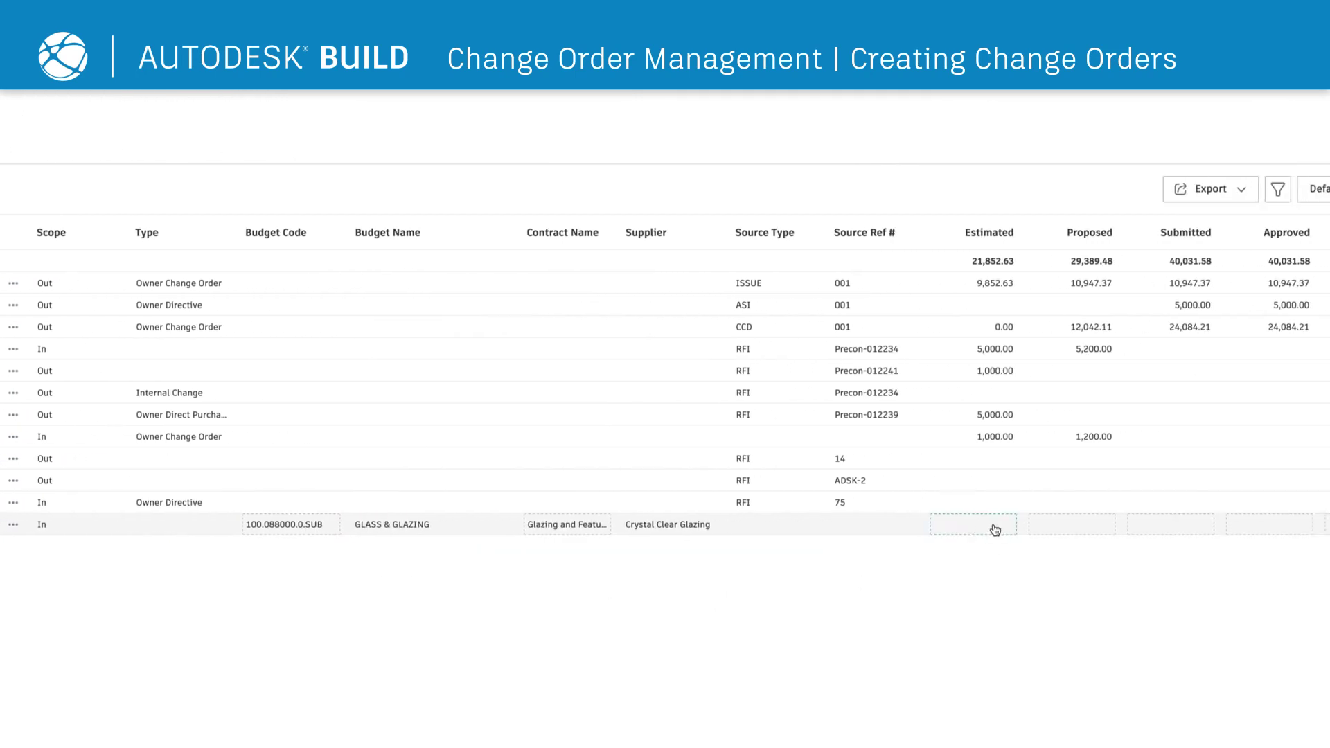
type("5,000")
key("Return")
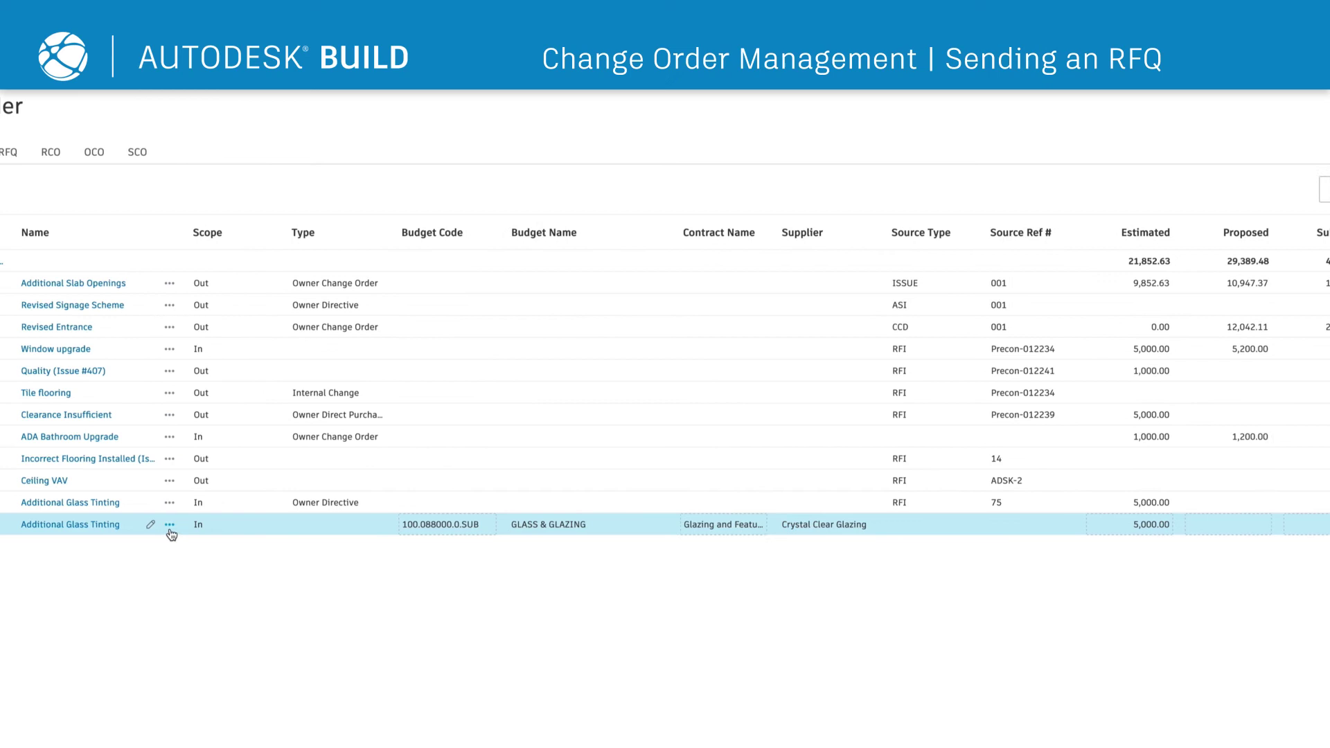
Step: Generate an RFQ from the glass tinting cost item and open it
left_click(169, 529)
mouse_move(457, 547)
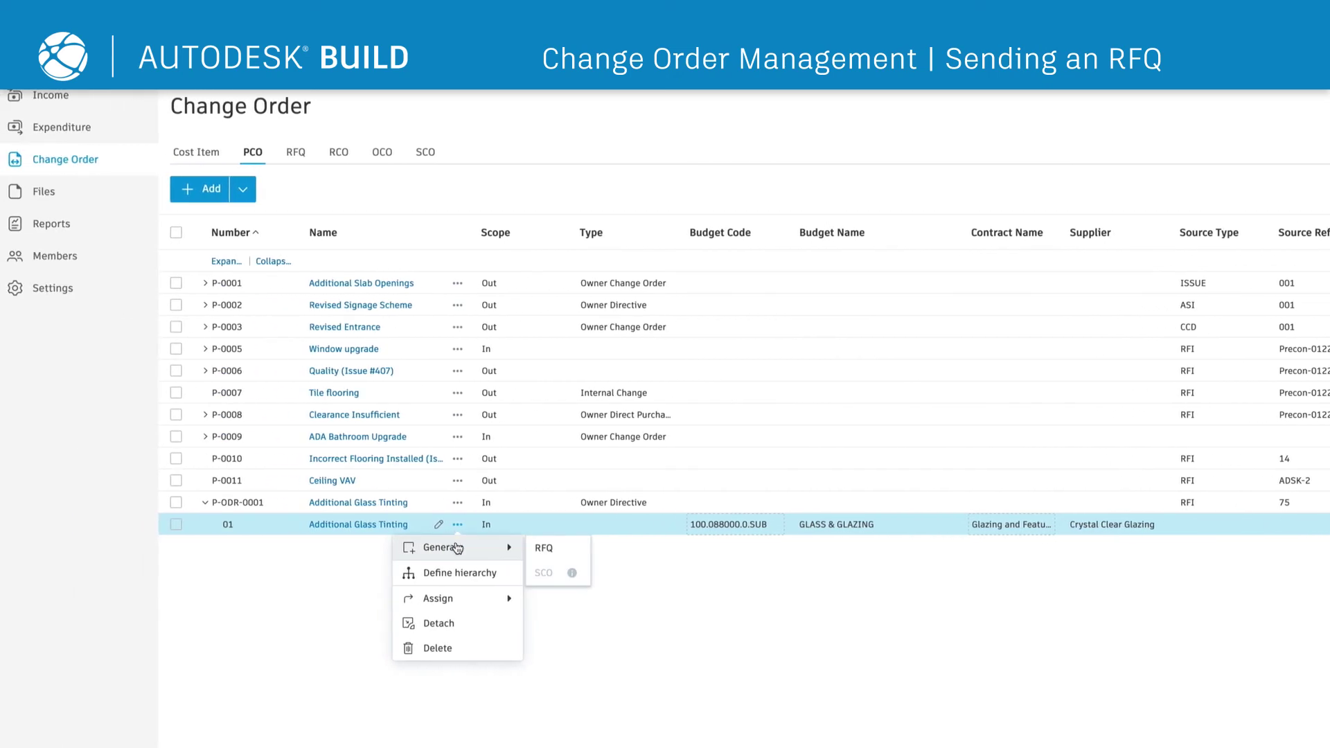
left_click(546, 548)
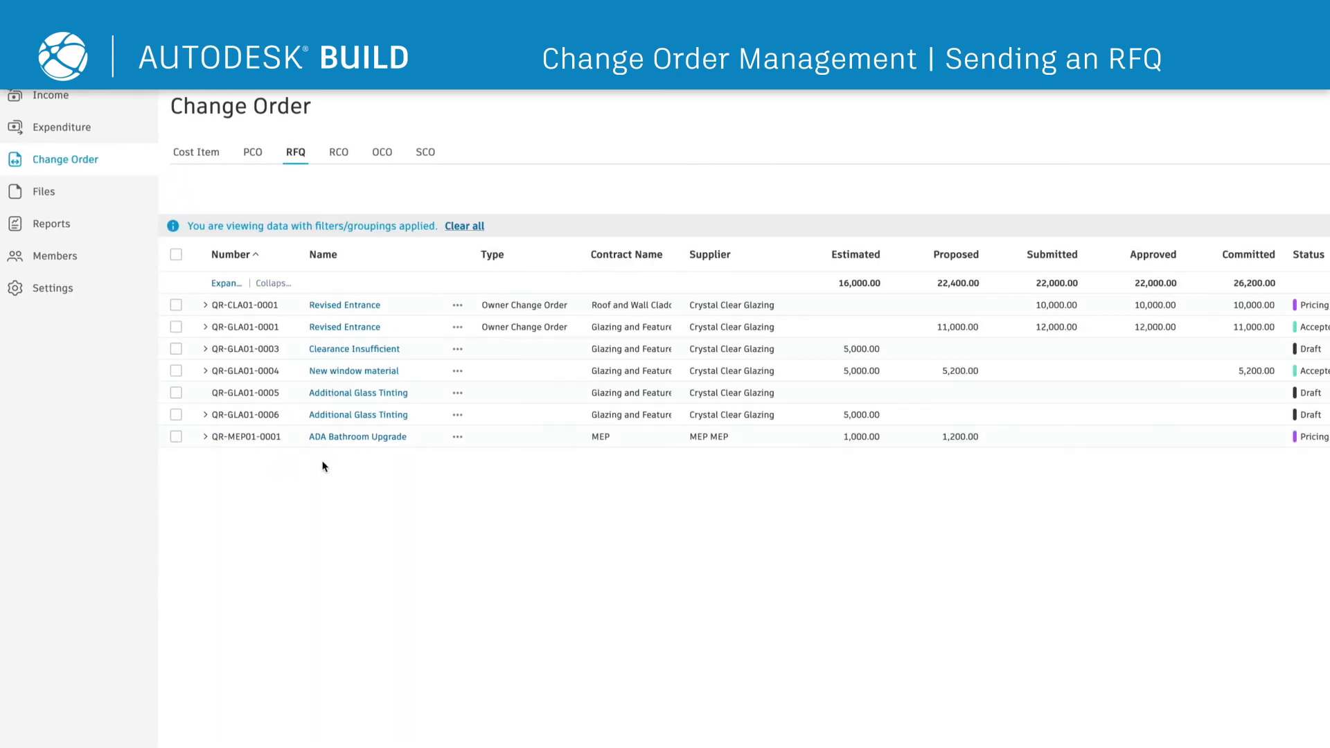
left_click(316, 421)
Step: Send a quotation request for RFQ QR-GLA01-0006 to Crystal Clear Glazing
left_click(1227, 227)
left_click(1227, 227)
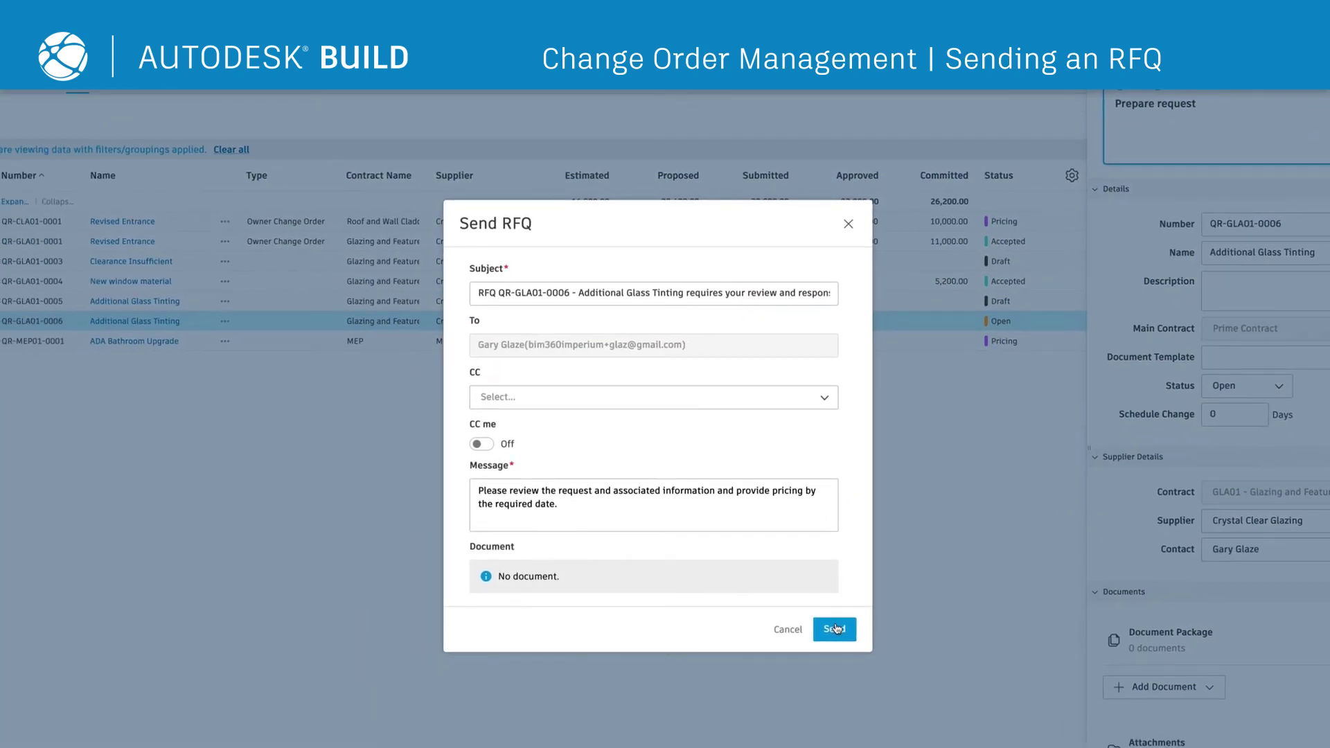
left_click(836, 628)
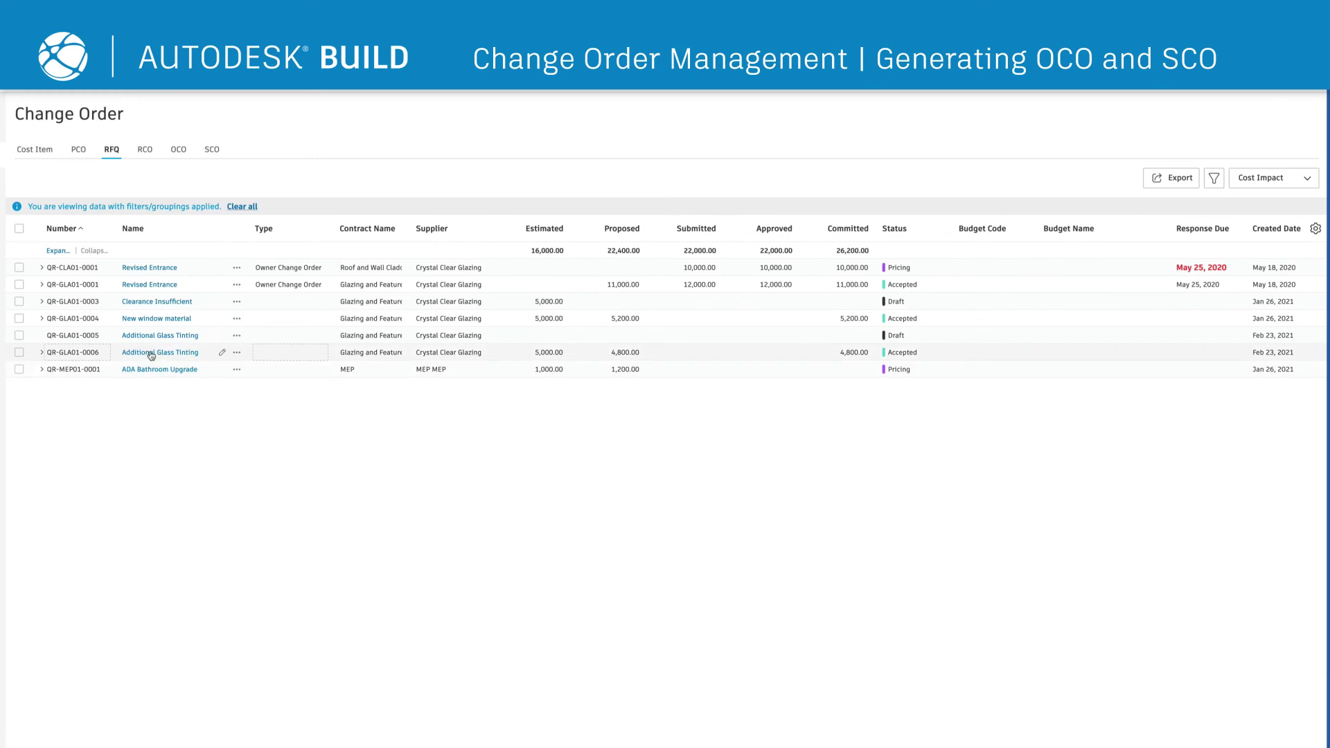
left_click(151, 354)
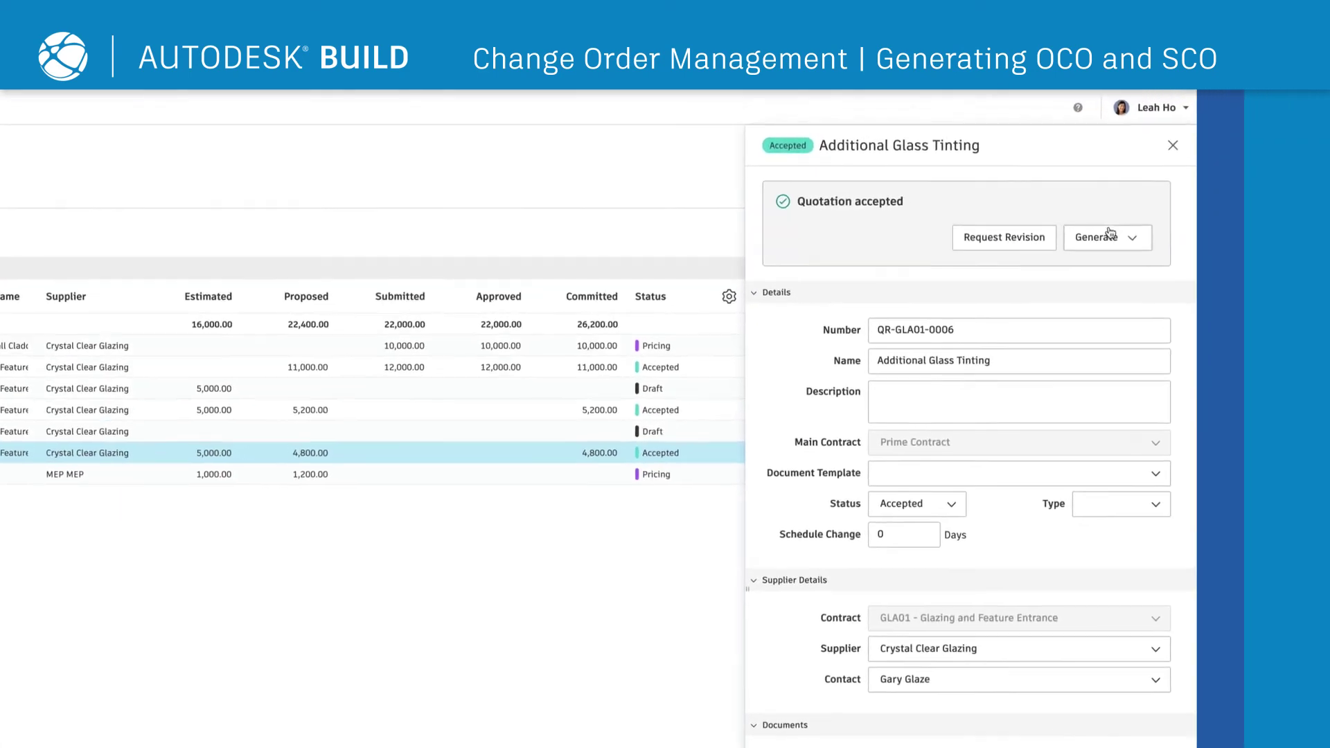
Step: Generate an owner change order from the accepted 4,800 glass tinting quotation
left_click(1110, 234)
left_click(1047, 268)
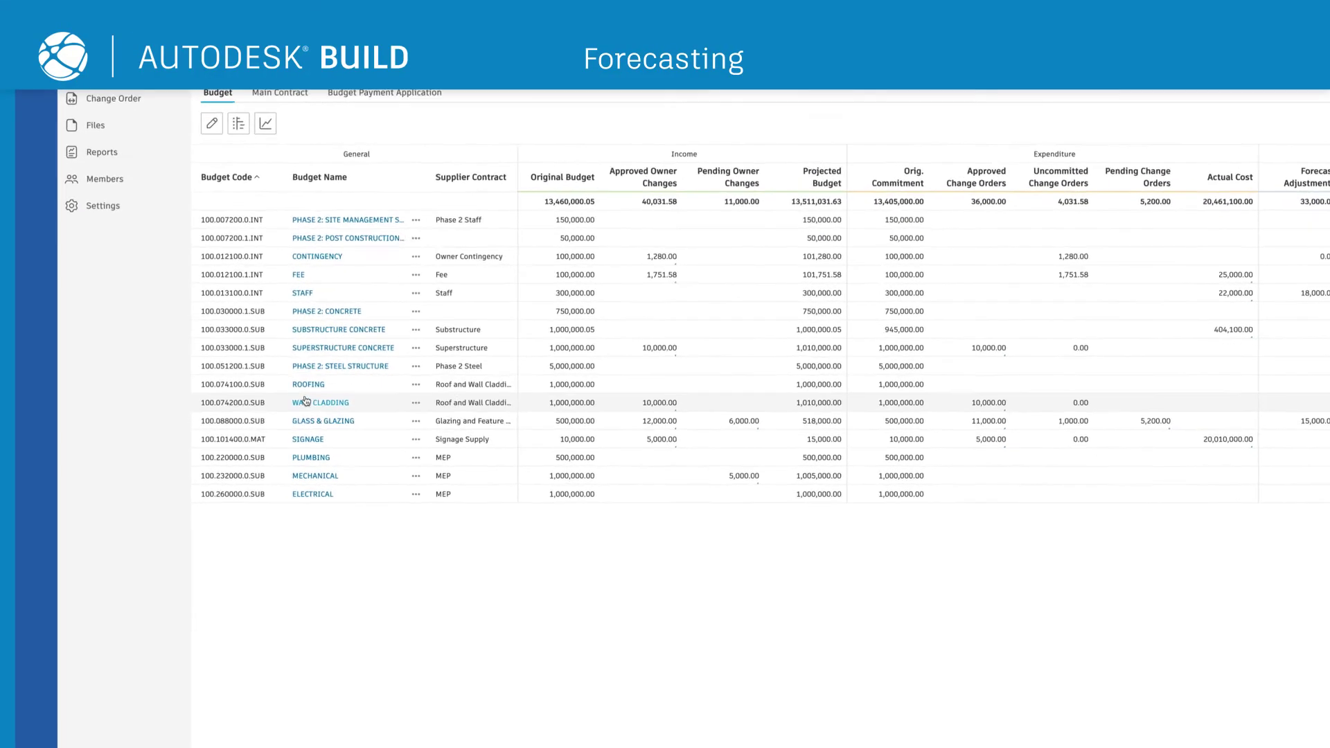
Step: Add a 'Roofing Upgrade' forecast adjustment line item of 50,000 to ROOFING
left_click(478, 341)
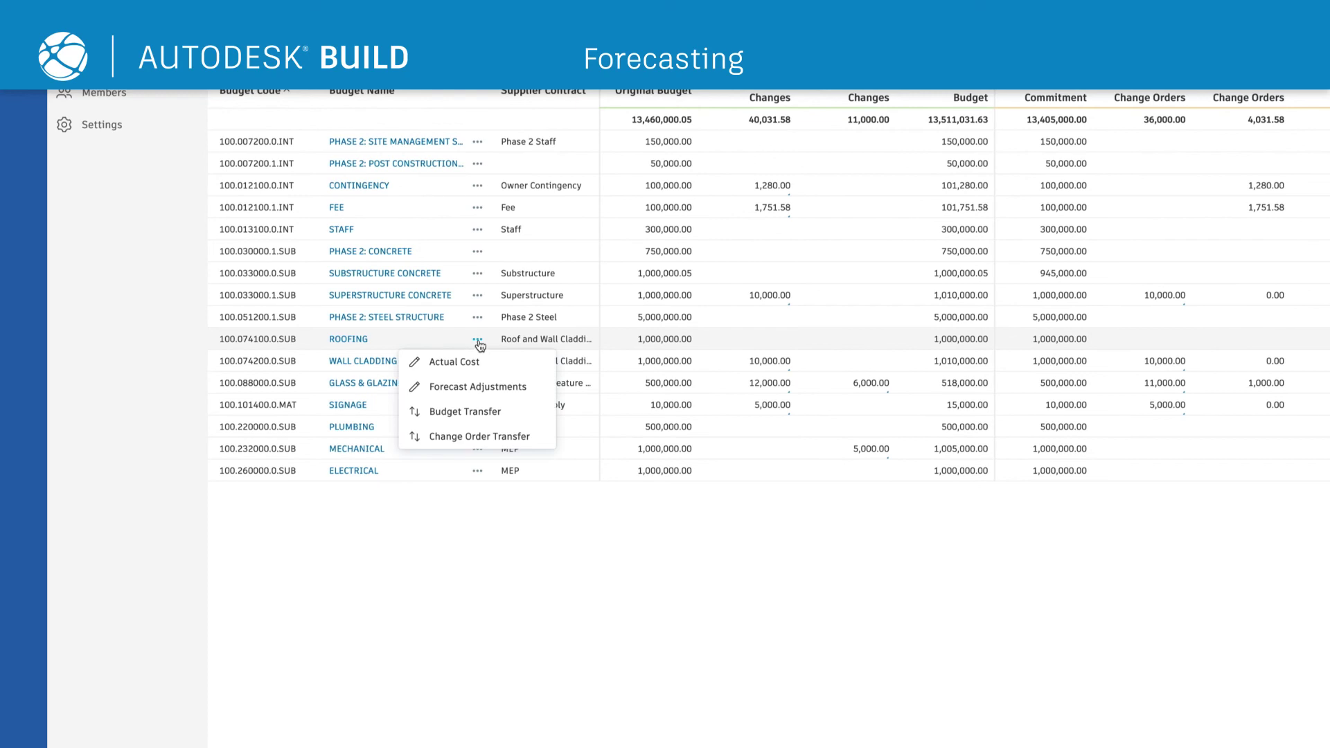
left_click(463, 388)
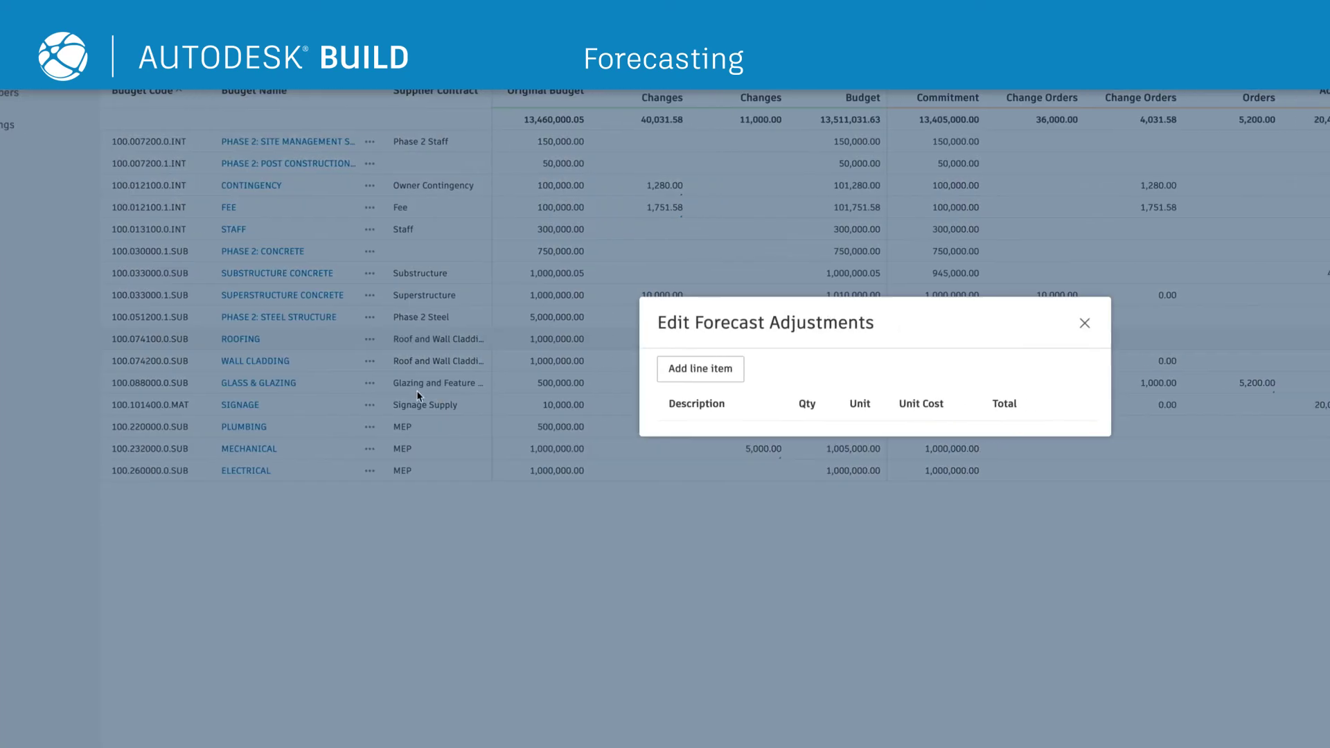
left_click(497, 371)
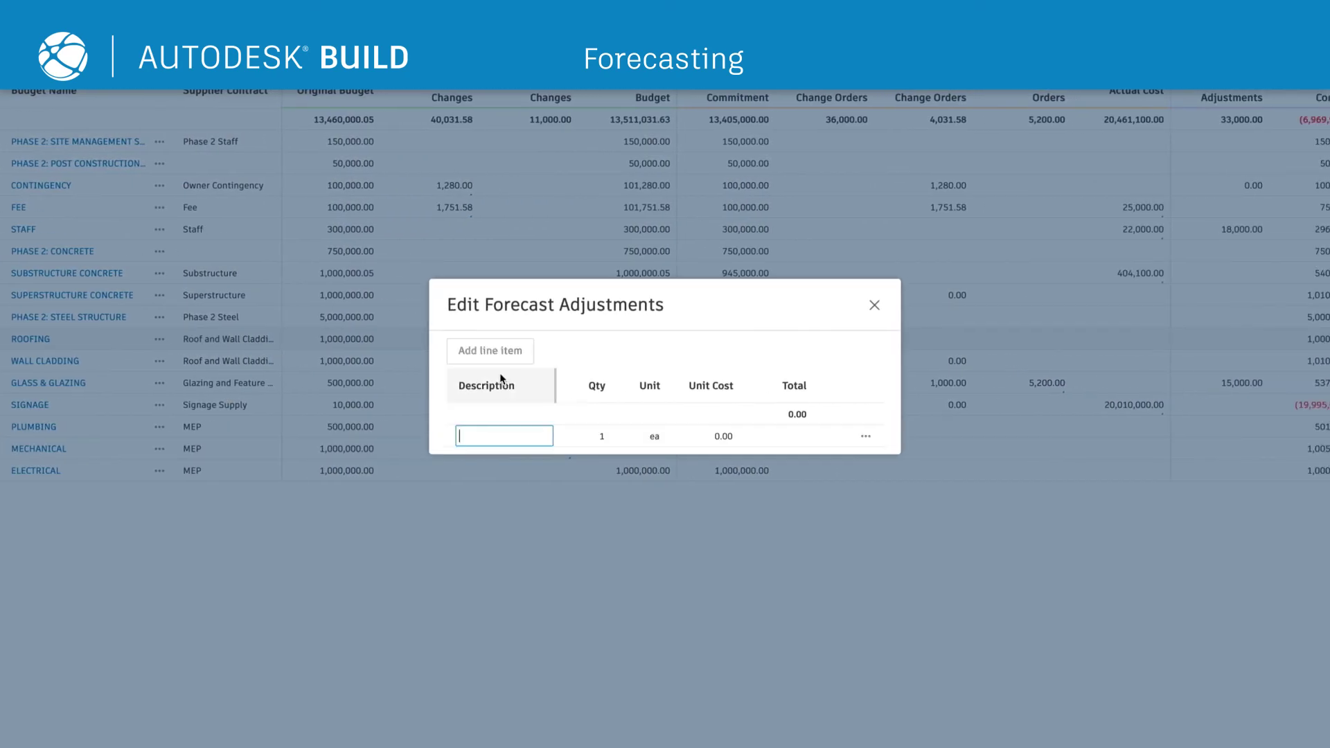
type("Roofing Upgrade")
left_click(640, 435)
scroll(707, 521, "down", 3)
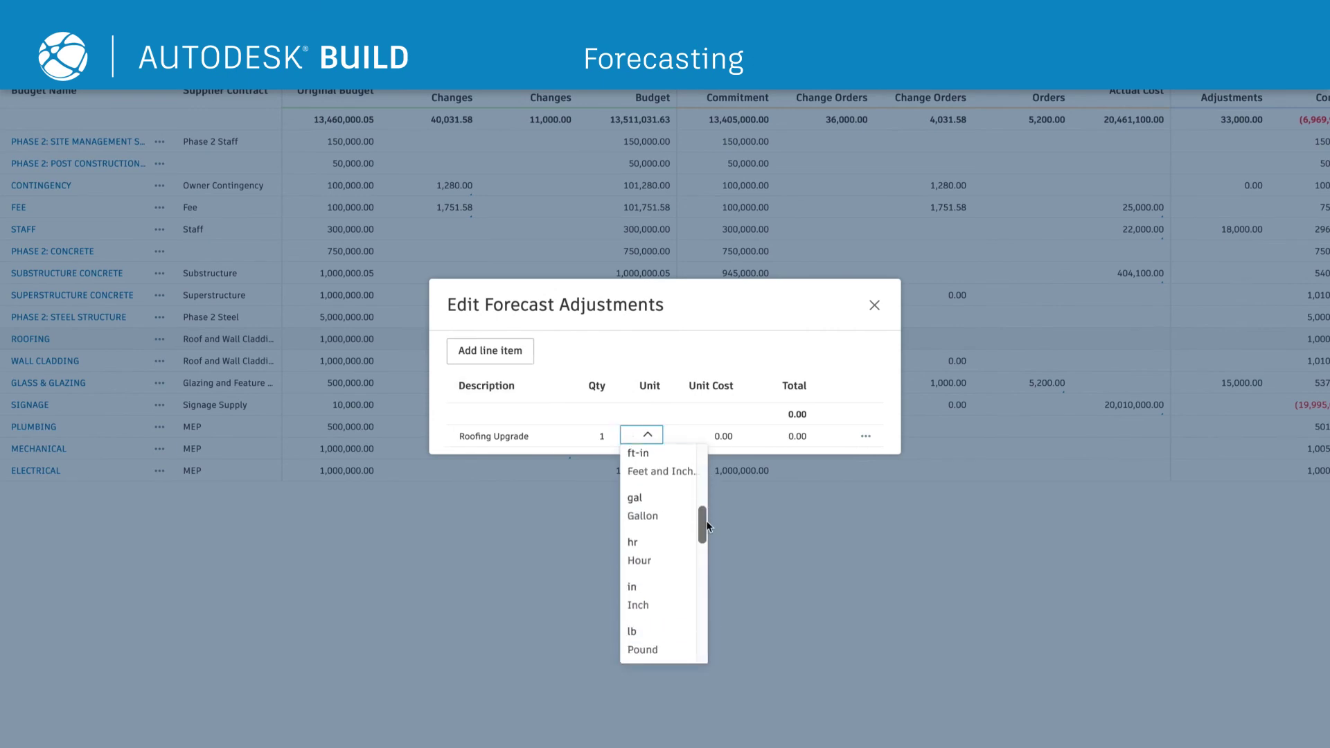
left_click(644, 551)
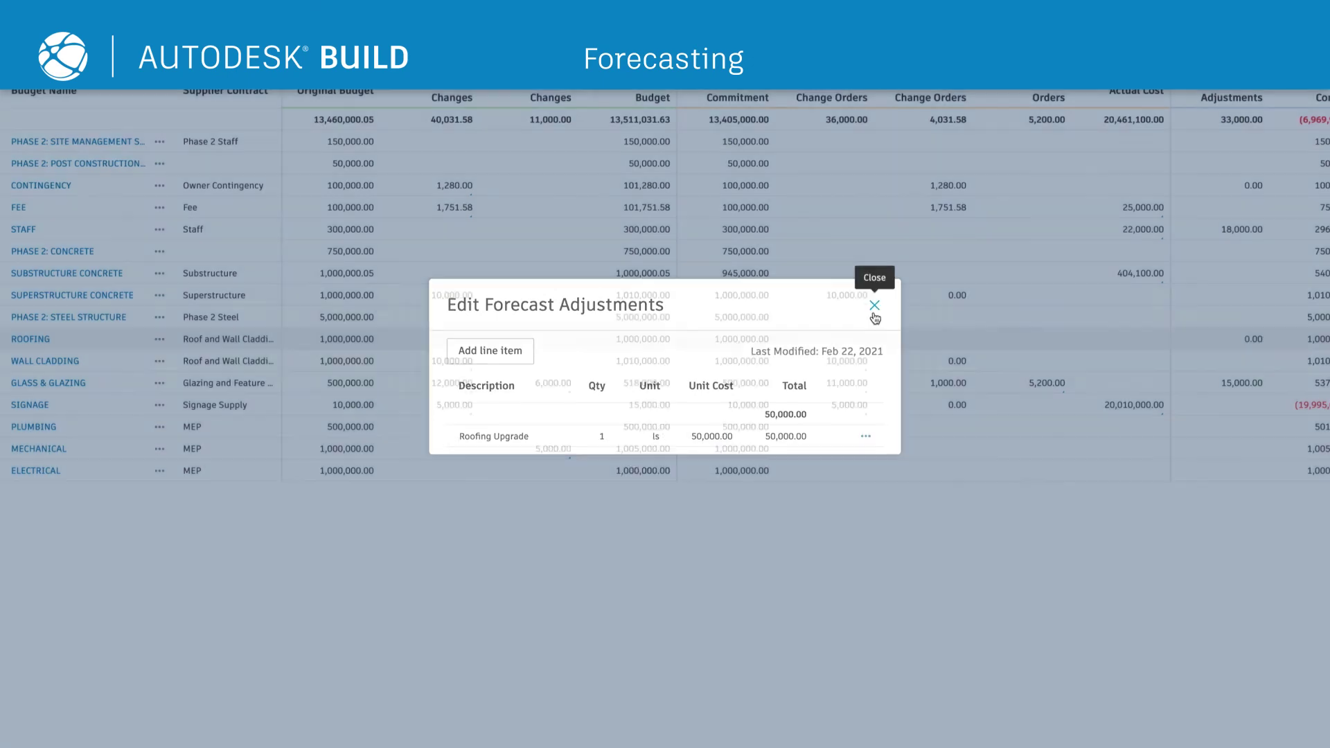
left_click(874, 305)
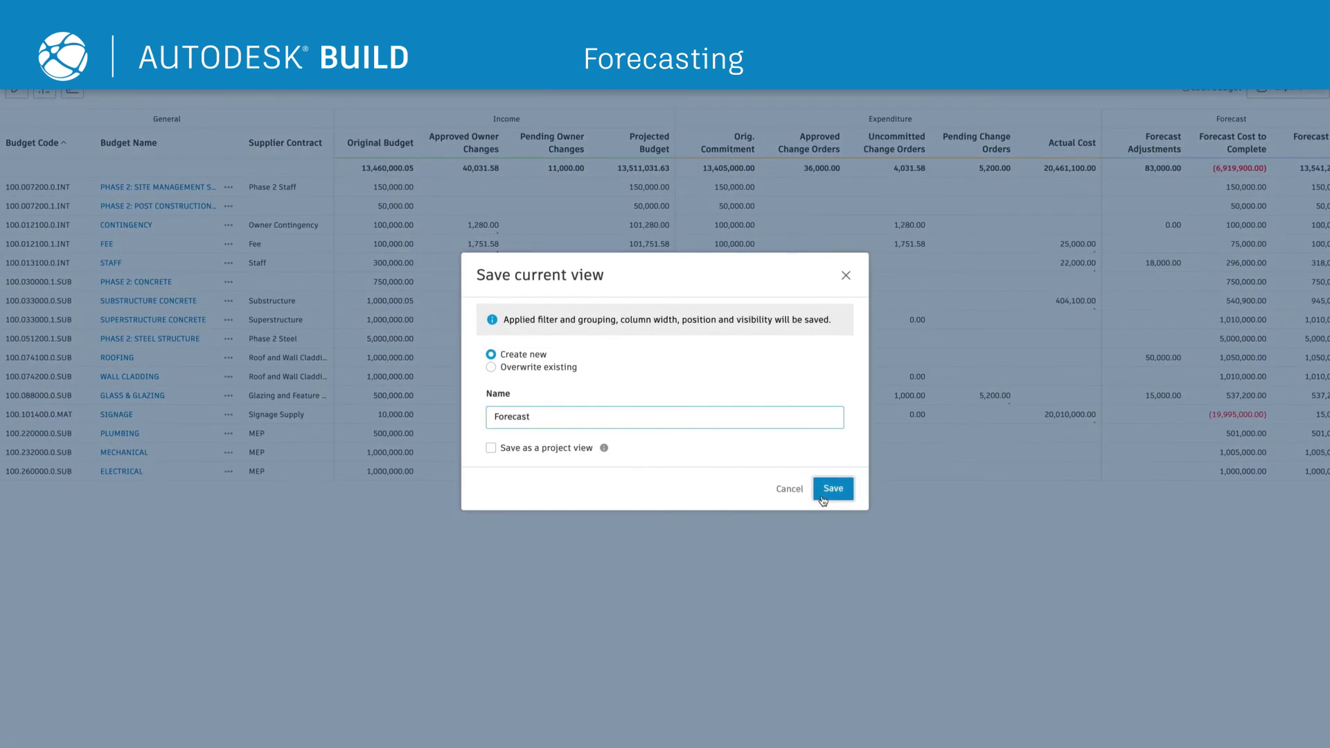
Step: Save the current view to return to the full Forecasting budget table
left_click(824, 500)
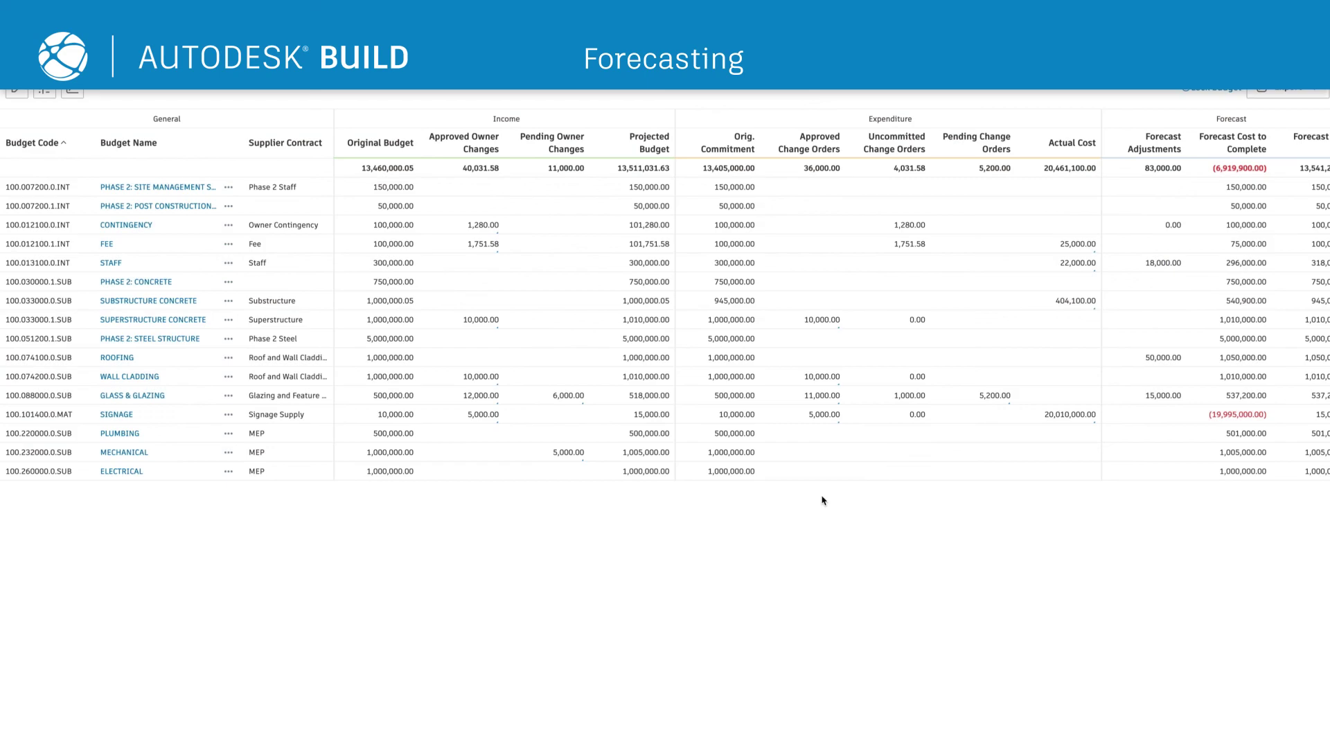